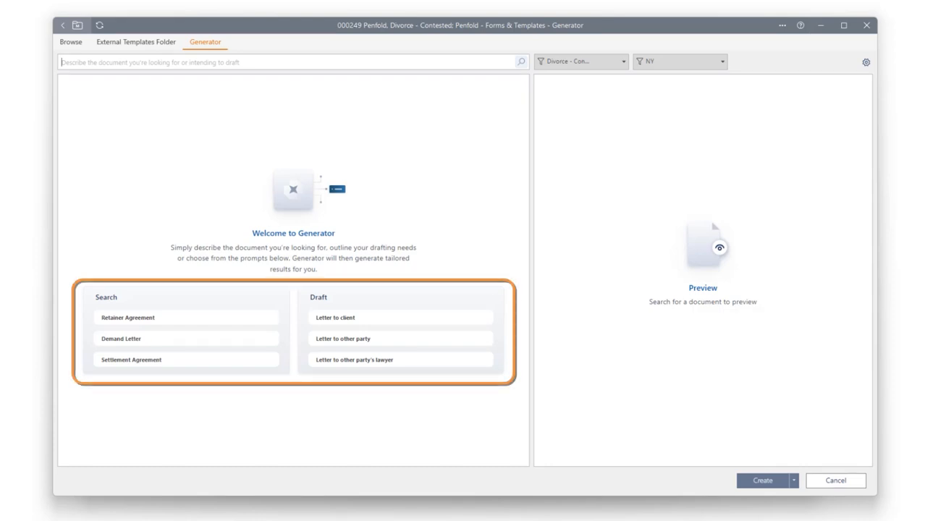
Run the suggested Retainer Agreement search in Generator, followed by a search for "complaint".
left_click(186, 317)
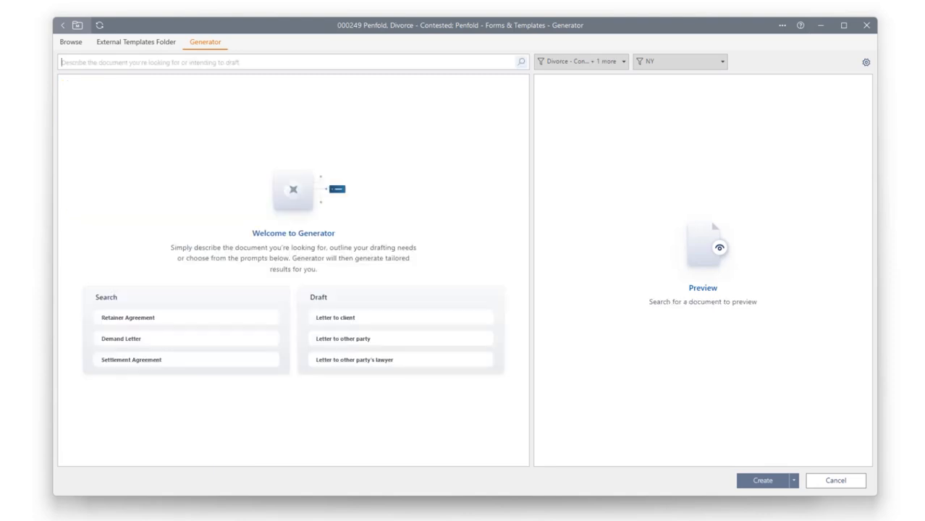
type("complaint")
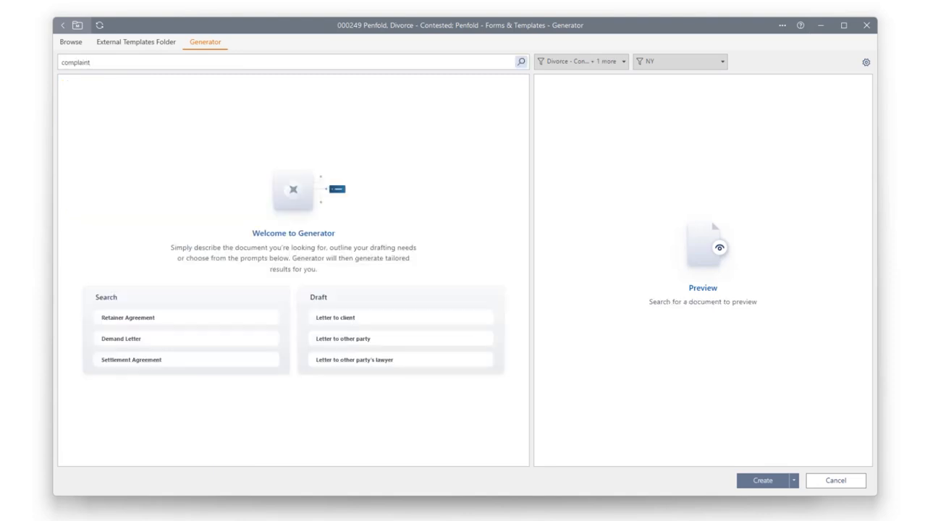
key("Return")
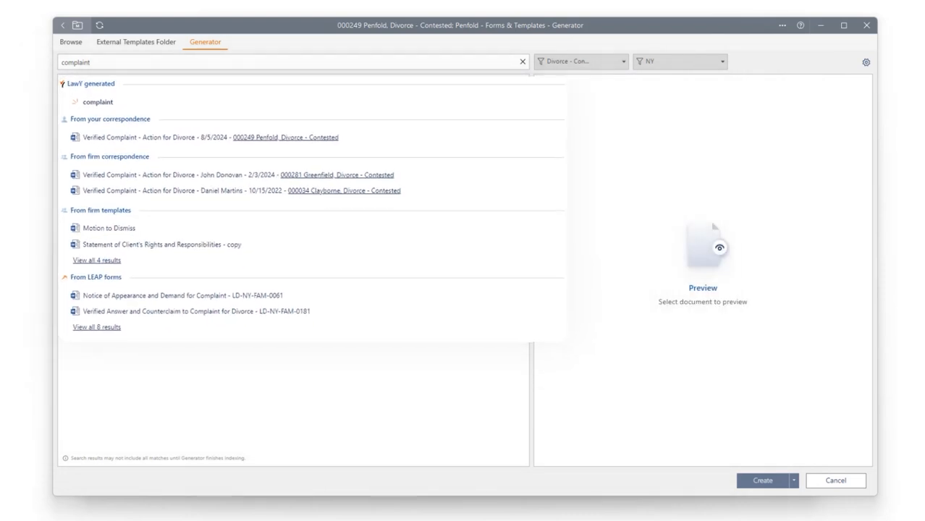
Preview the firm correspondence document "Verified Complaint - Action for Divorce" dated 2/3/2024 and widen the preview area.
left_click(225, 168)
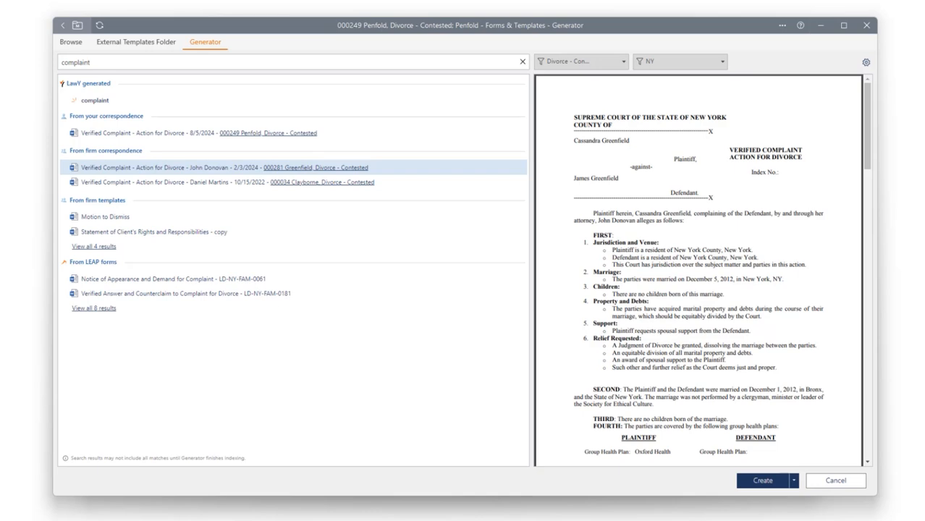
left_click_drag(532, 271, 509, 271)
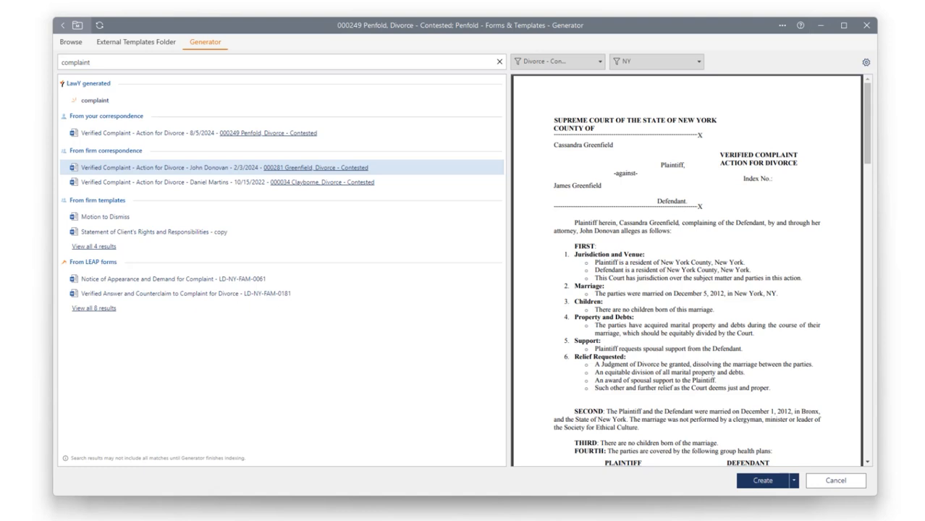
Generate a LawY draft for "letter to court" and create it as a Letter addressed to the New York County Family Court.
double_click(75, 62)
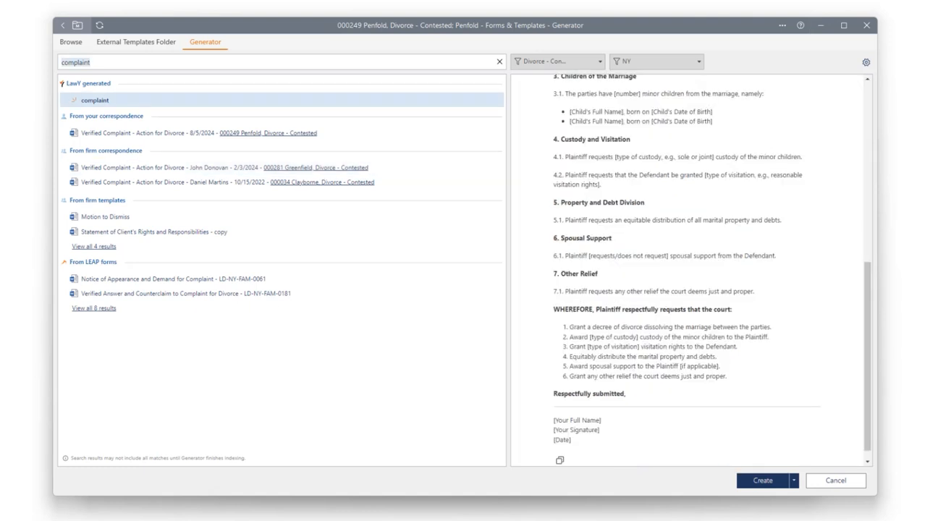
type("let")
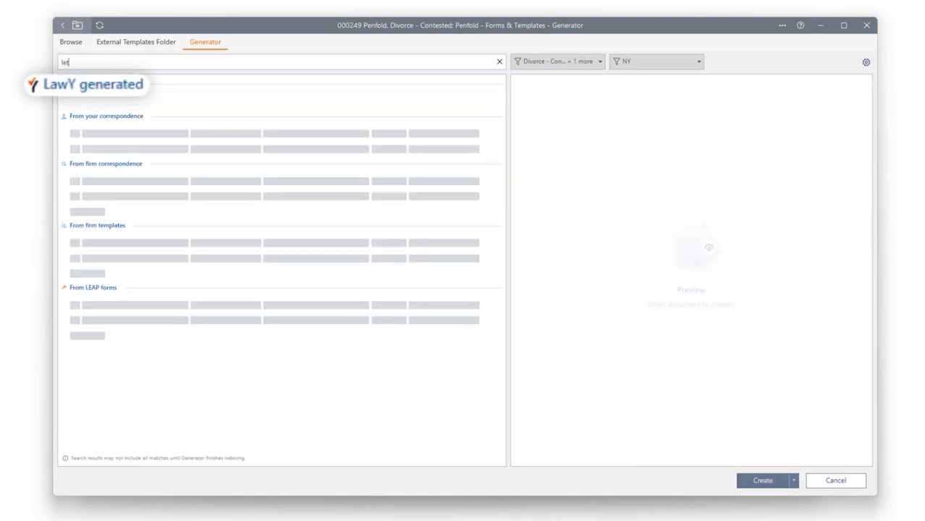
type("ter to court")
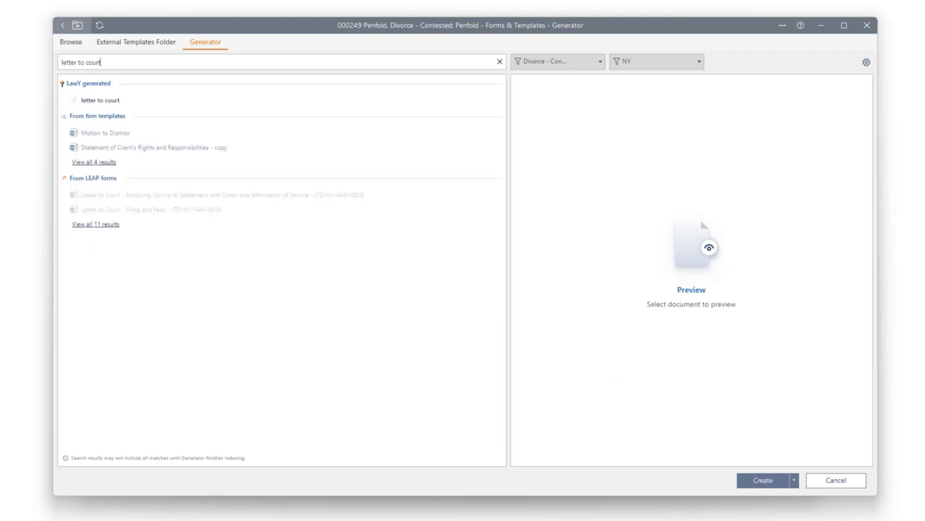
left_click(100, 101)
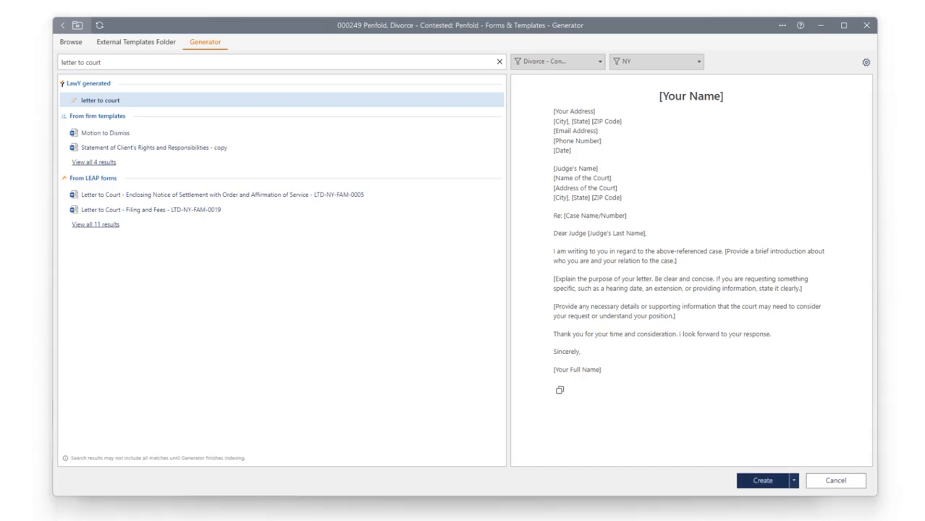
left_click(763, 481)
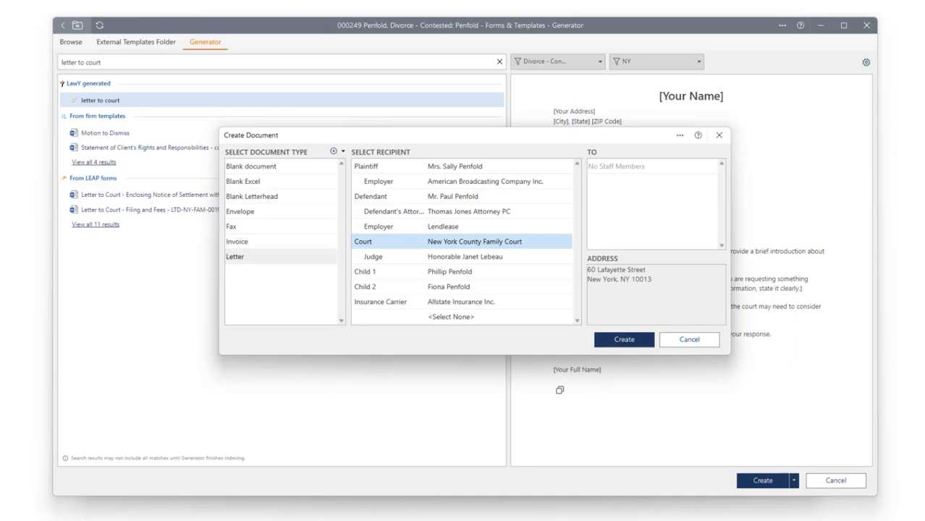
left_click(624, 340)
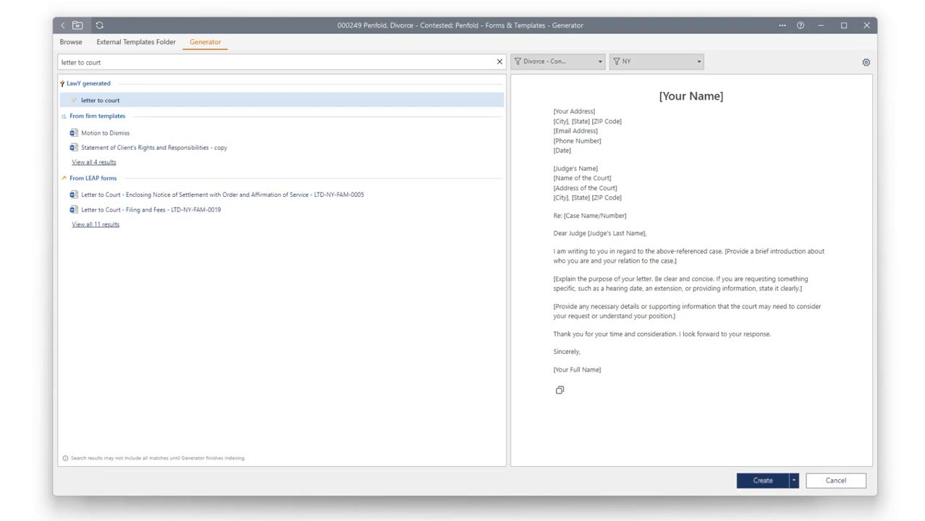
Set Generator's result relevancy to 78%.
left_click(867, 63)
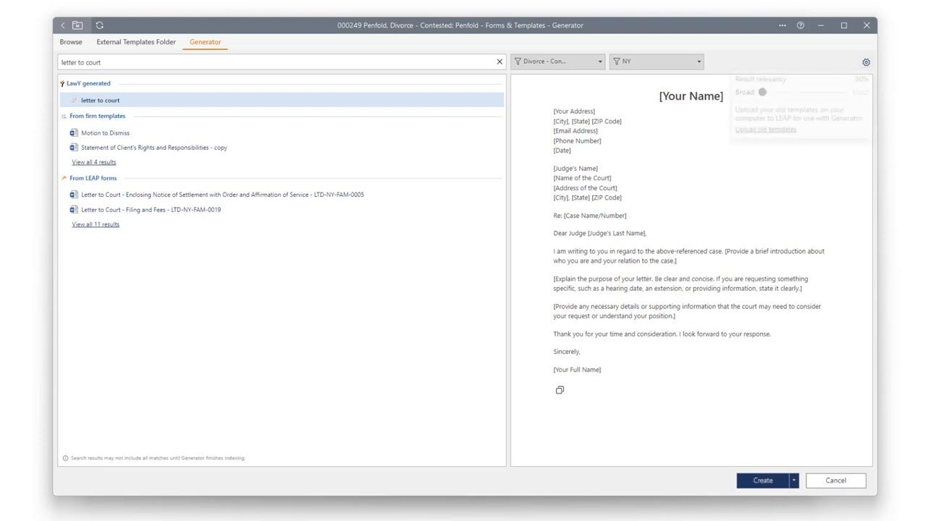
left_click_drag(791, 92, 808, 92)
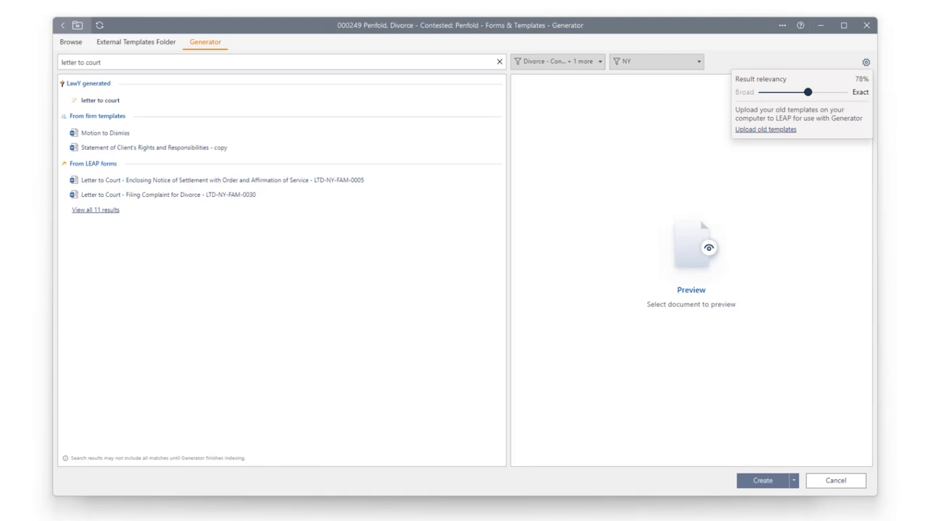
Browse the Retainers, Initial Pleadings and Demands & Discovery template folders under Divorce - Contested, and return to the parent folder.
left_click(70, 41)
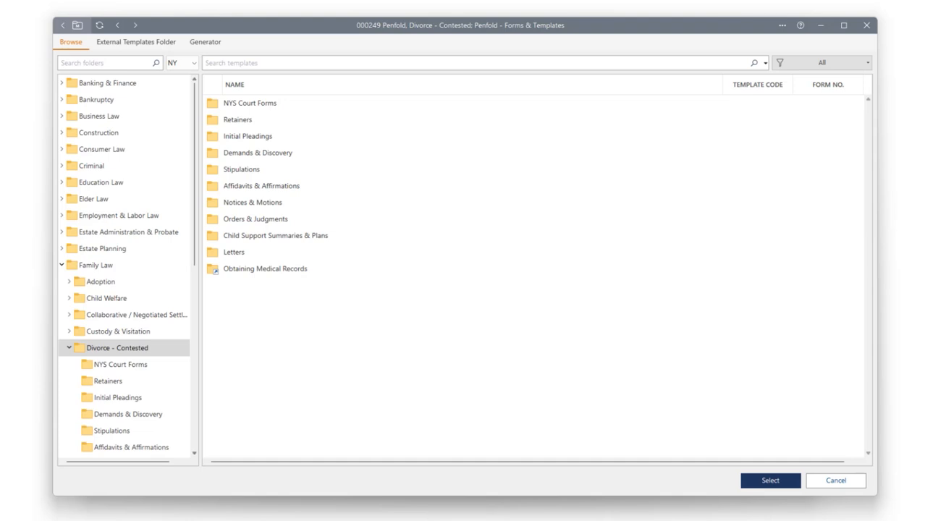
left_click_drag(194, 173, 194, 242)
left_click(107, 232)
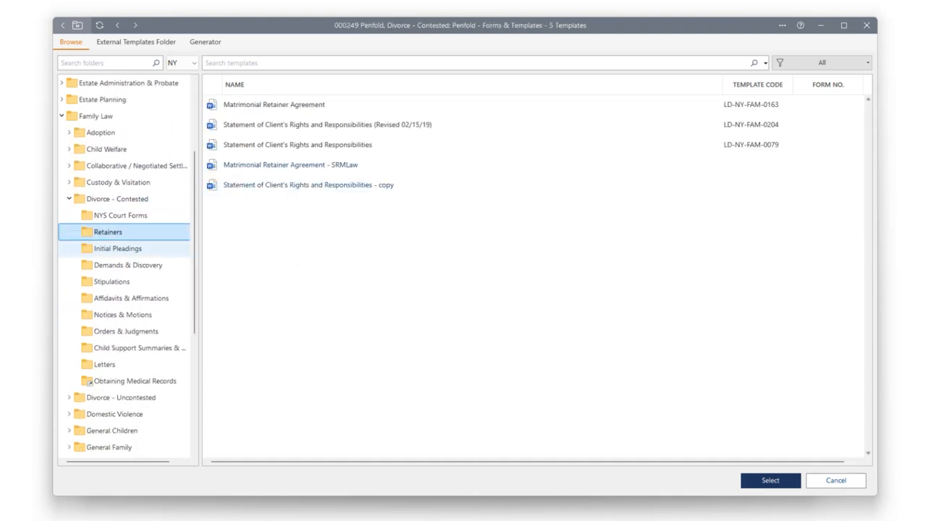
left_click(118, 248)
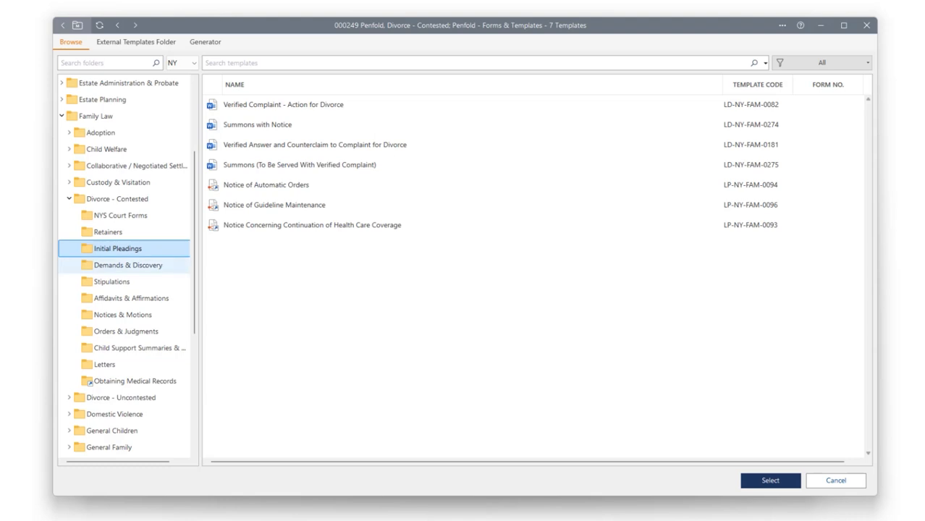
left_click(128, 265)
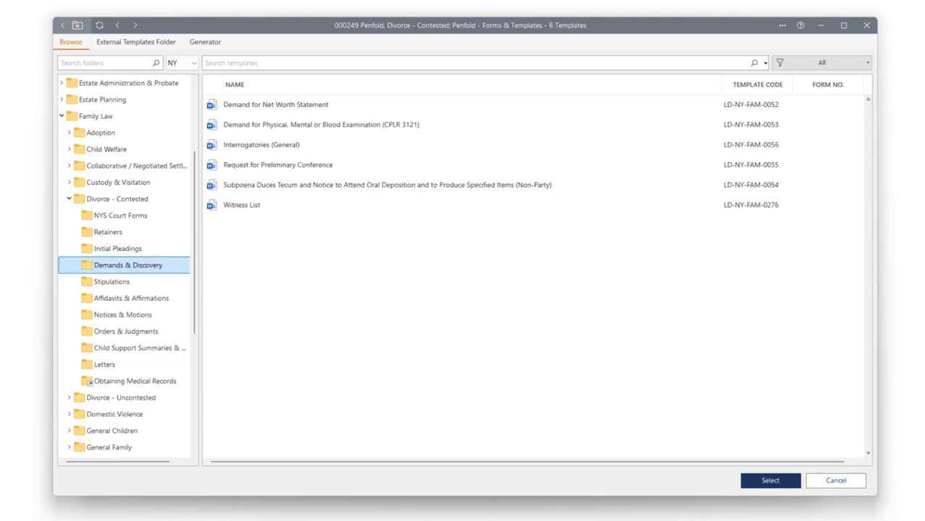
left_click(117, 199)
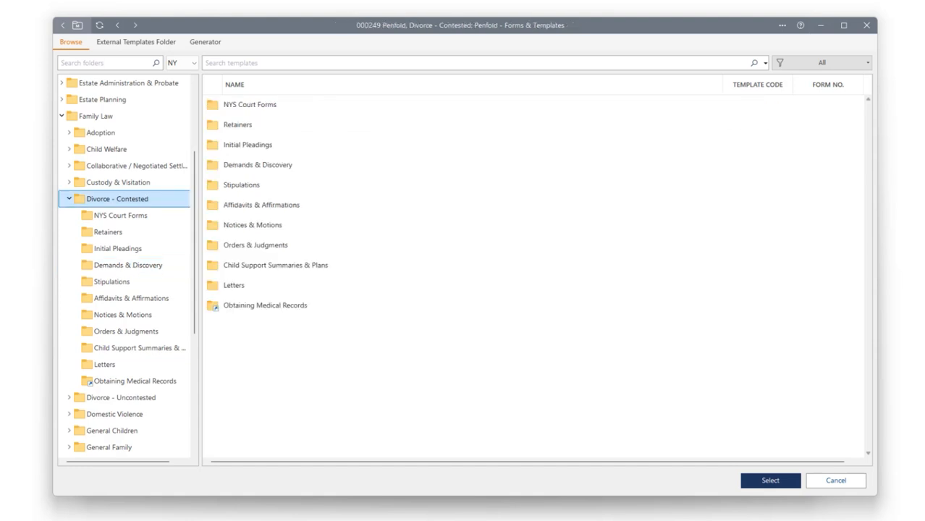
Search the templates for "motion", trying the NY scope before restricting the search to Divorce - Contested.
left_click(232, 63)
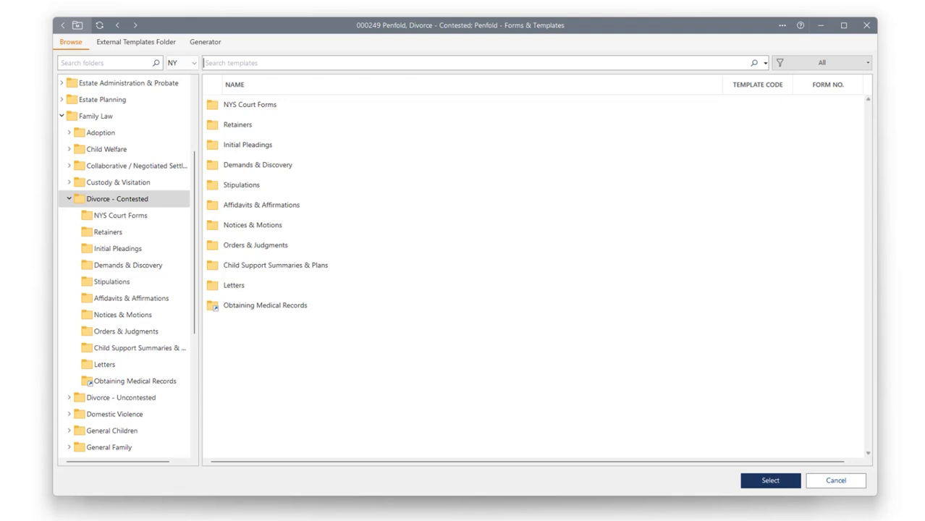
type("motion")
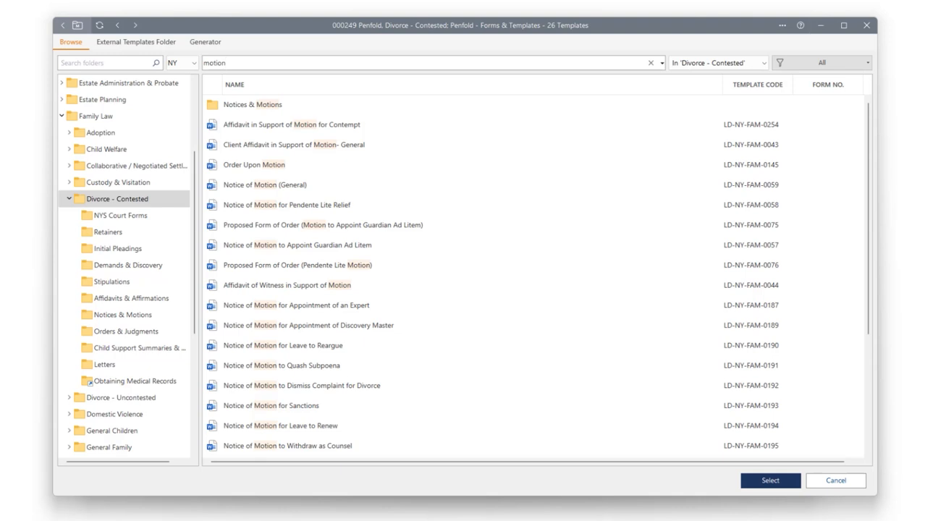
left_click(718, 63)
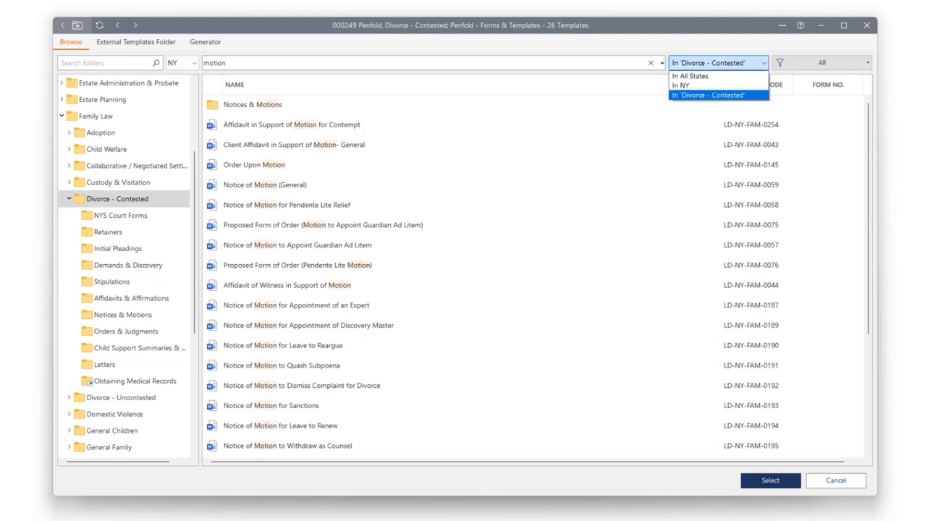
left_click(718, 63)
left_click(718, 63)
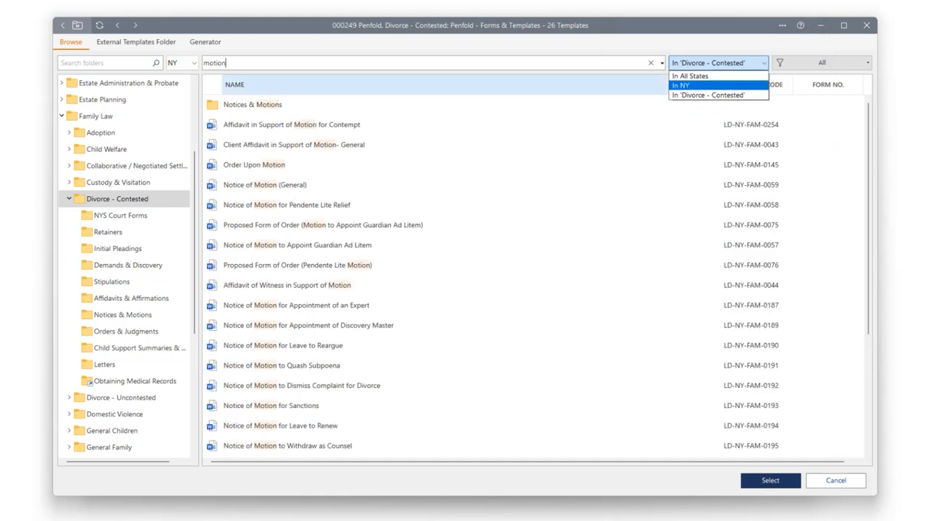
left_click(708, 95)
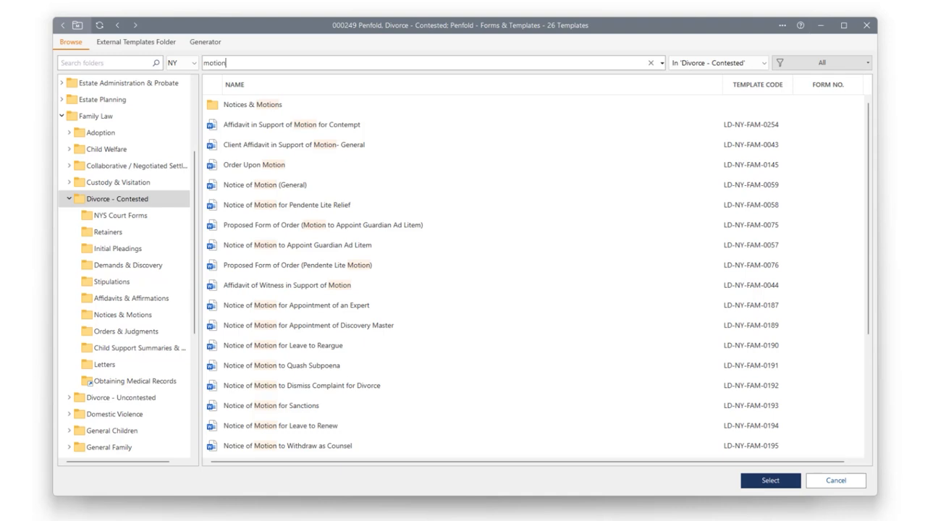
Search Divorce - Contested for "ud" and view the template location of Support Collection Unit Information, acknowledging the notice.
key("ctrl+a")
type("ud")
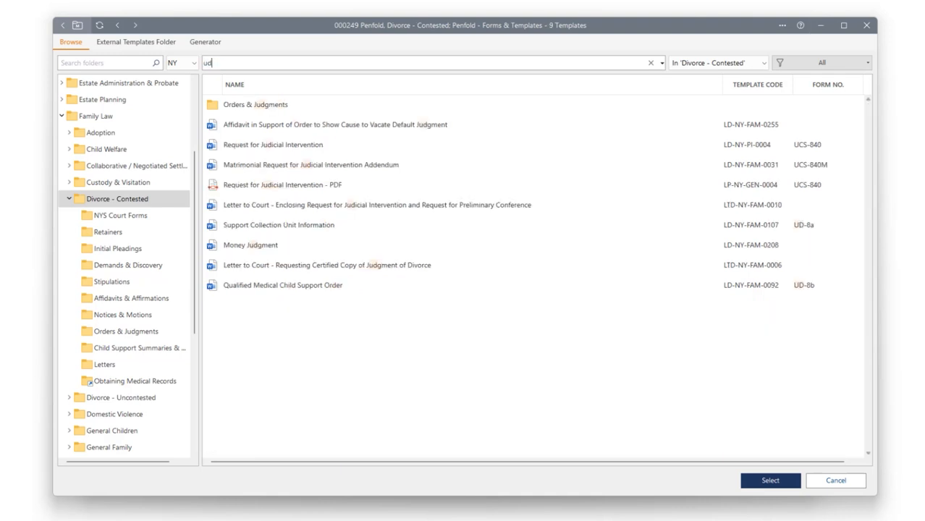
left_click(278, 225)
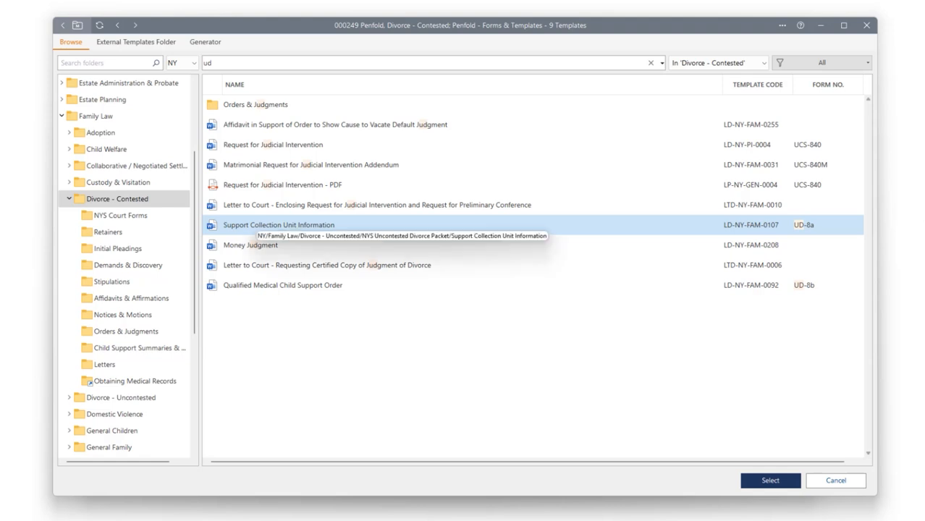
right_click(248, 225)
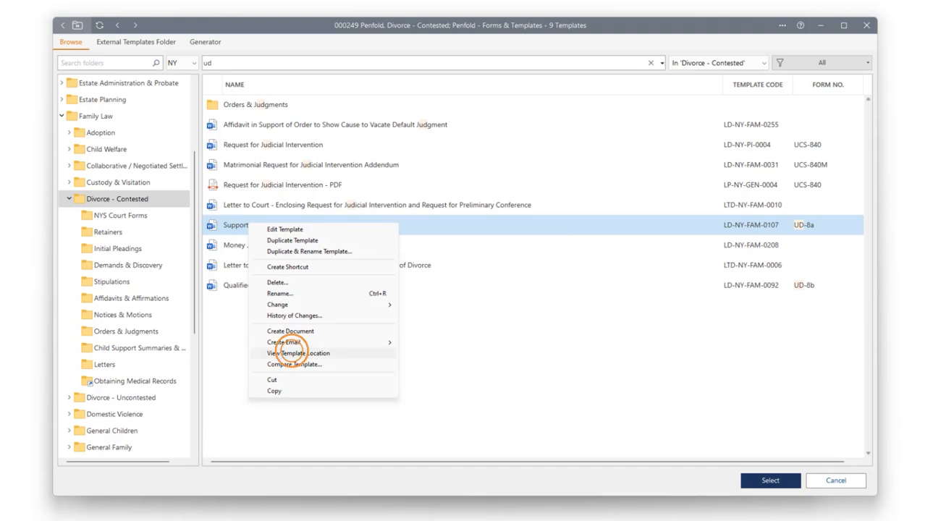
left_click(291, 353)
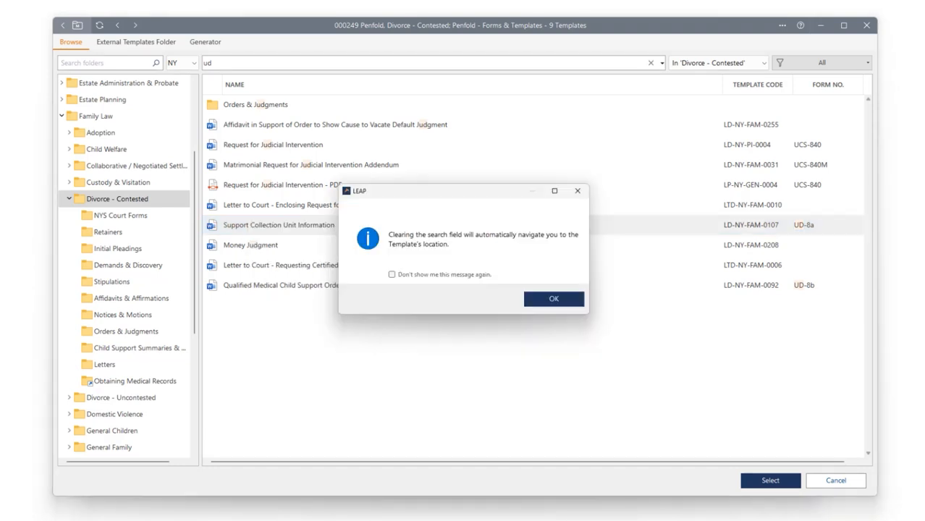
left_click(553, 299)
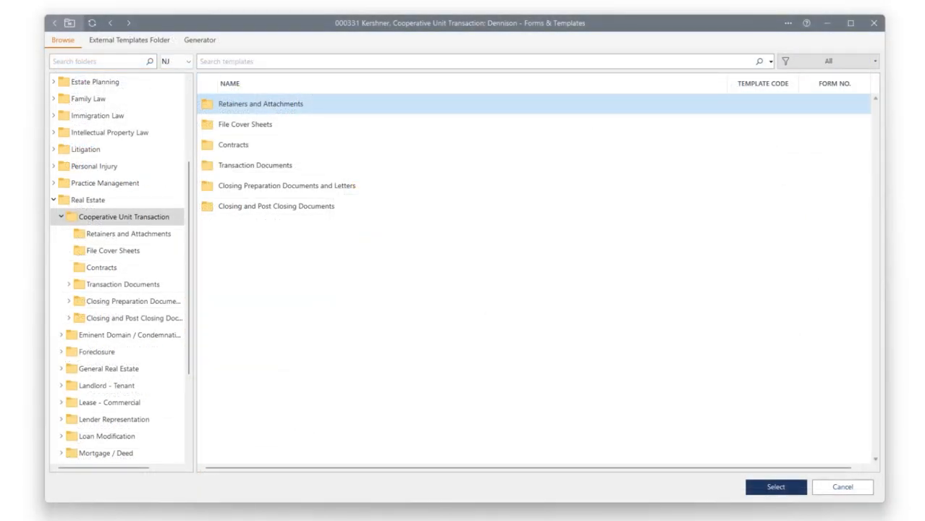
Find the Letter of Intent for Co-Op template by searching Cooperative Unit Transaction for "intent", and duplicate it.
left_click(226, 61)
type("in")
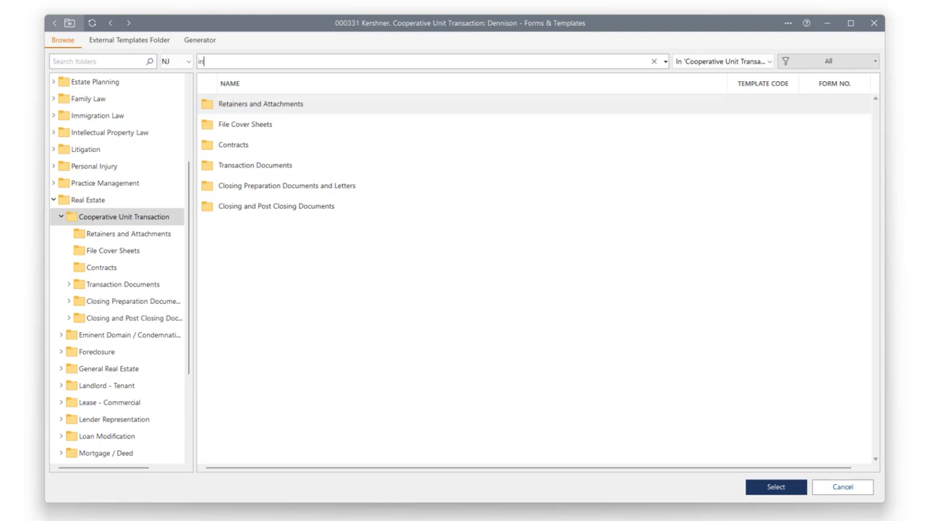
type("tent")
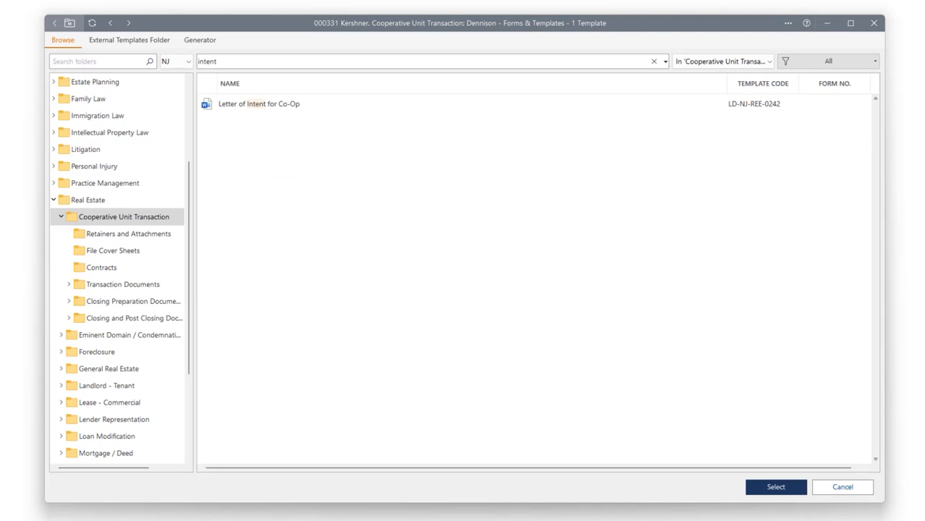
right_click(246, 105)
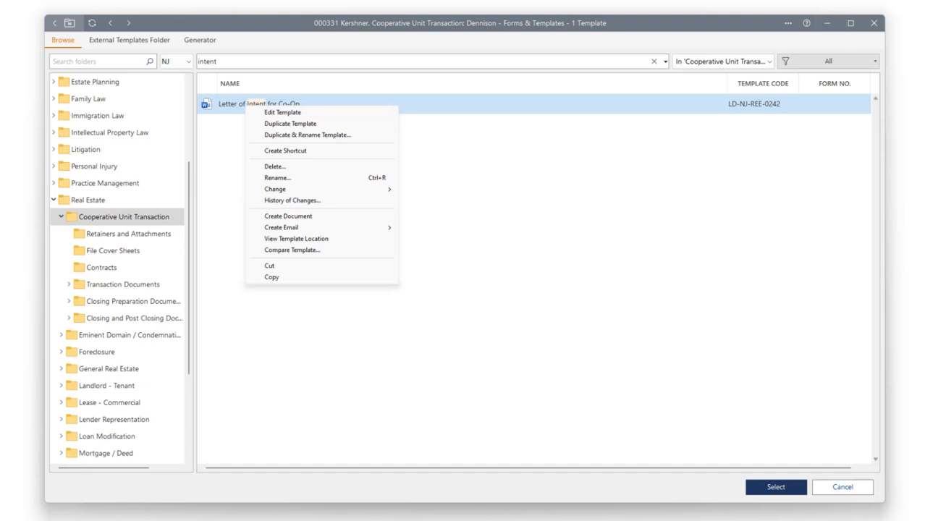
left_click(290, 124)
left_click(290, 124)
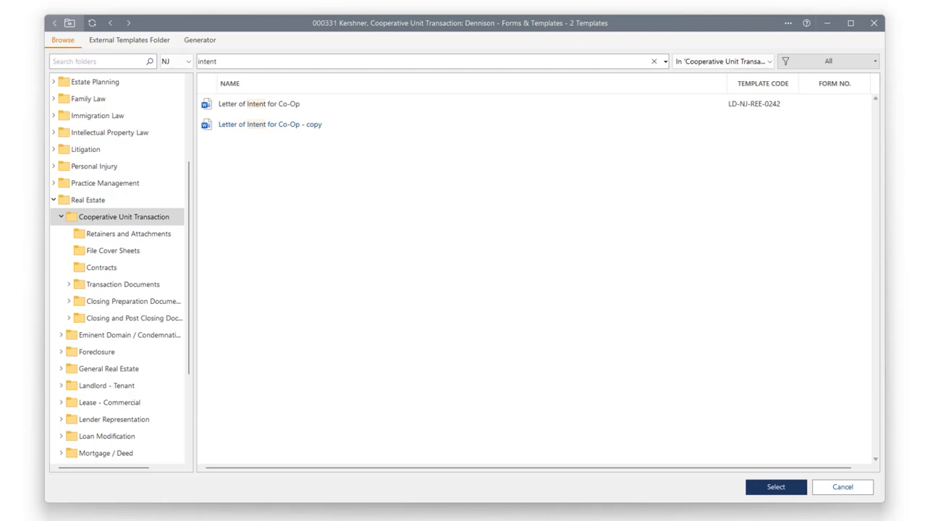
Open the "Letter of Intent for Co-Op - copy" template for editing in Word and set all its text to Calibri (Body).
right_click(258, 127)
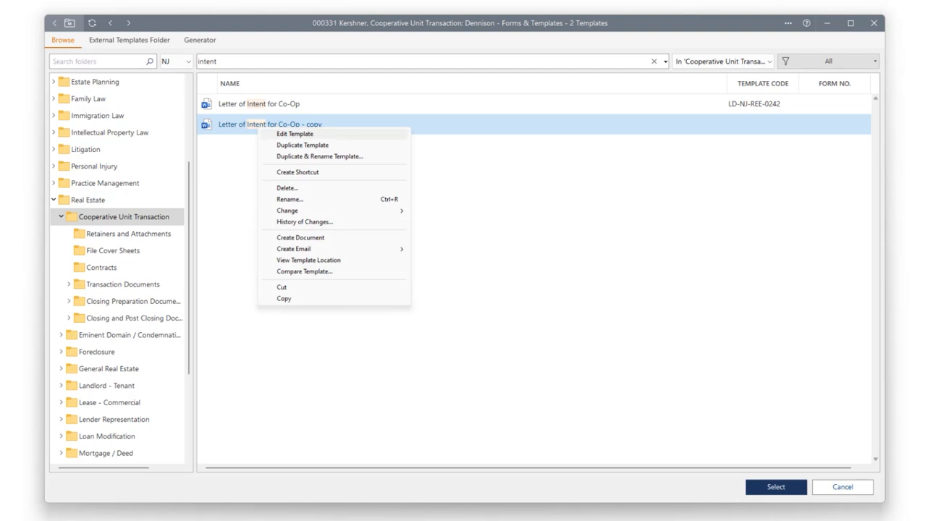
left_click(293, 133)
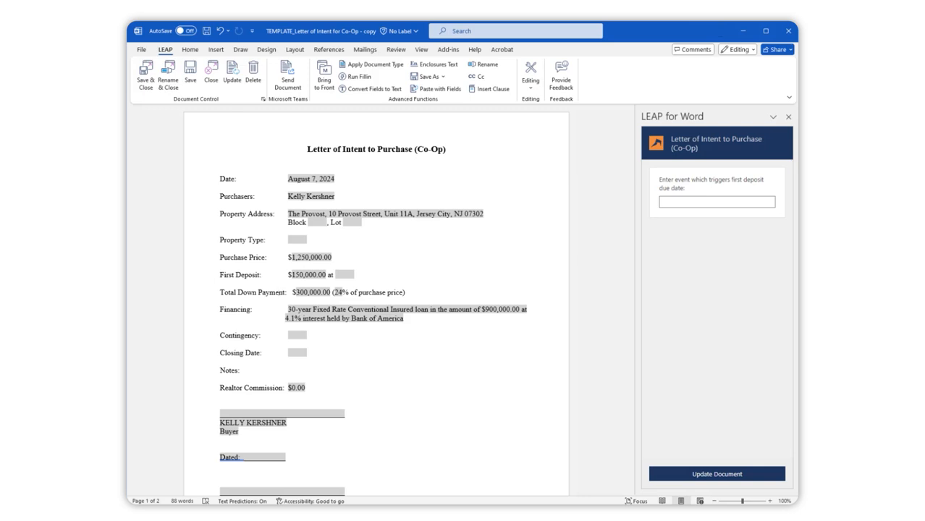
key("ctrl+a")
right_click(317, 152)
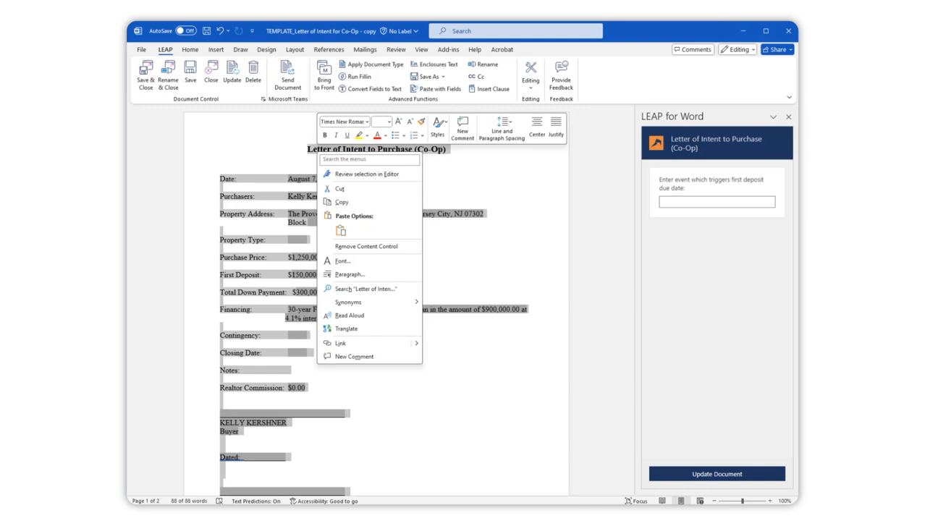
left_click(367, 121)
left_click(333, 164)
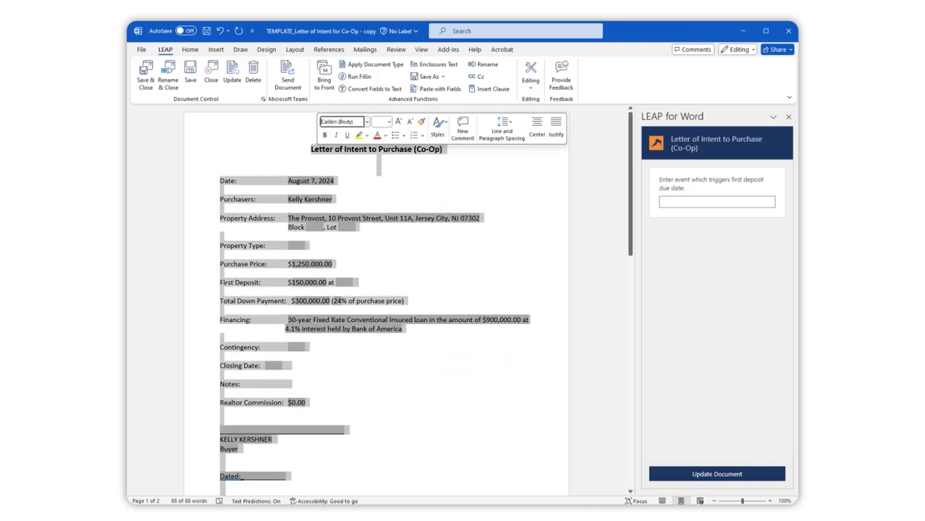
Save and close the edited template, giving "changed font" as the reason for change.
left_click(220, 356)
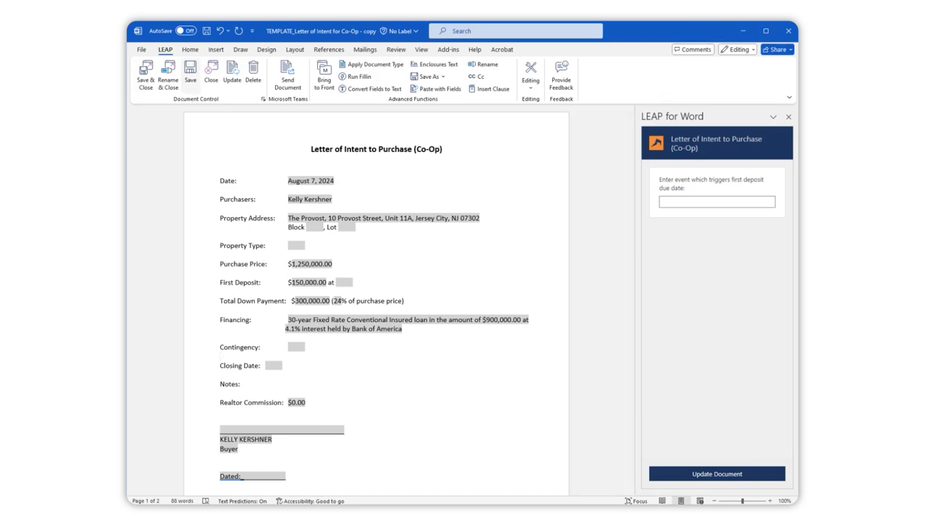
left_click(190, 72)
left_click(145, 73)
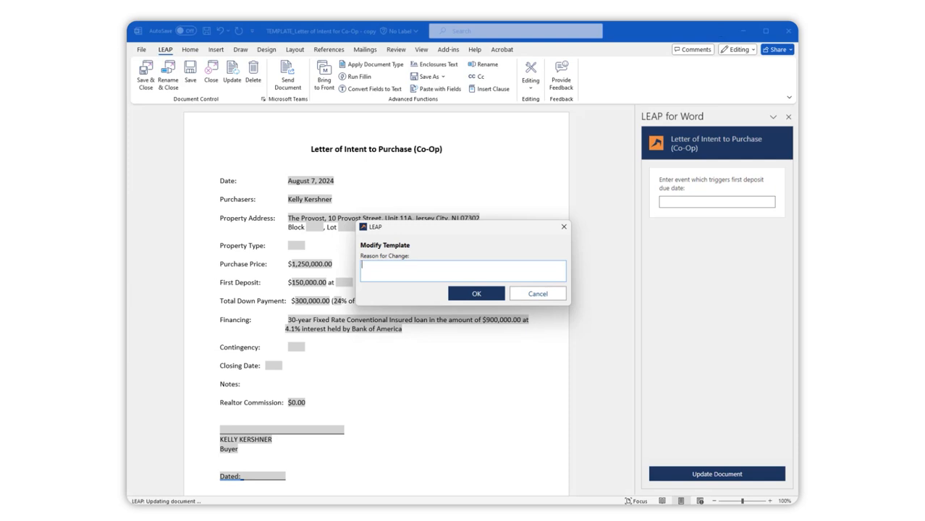
type("chan")
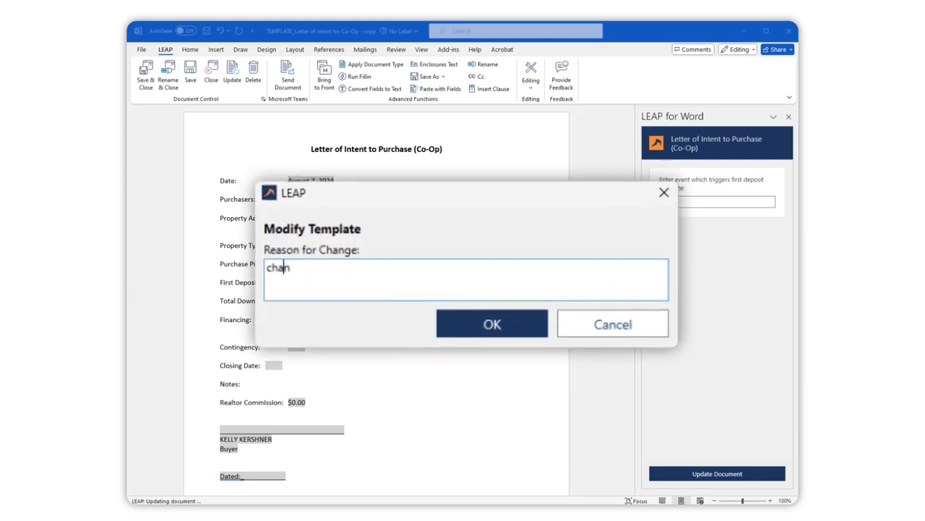
type("ged font")
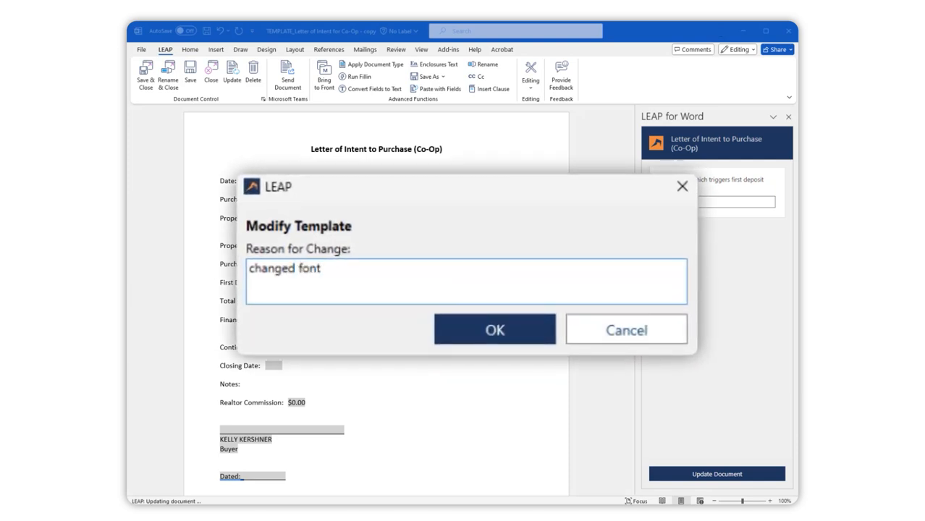
left_click(496, 330)
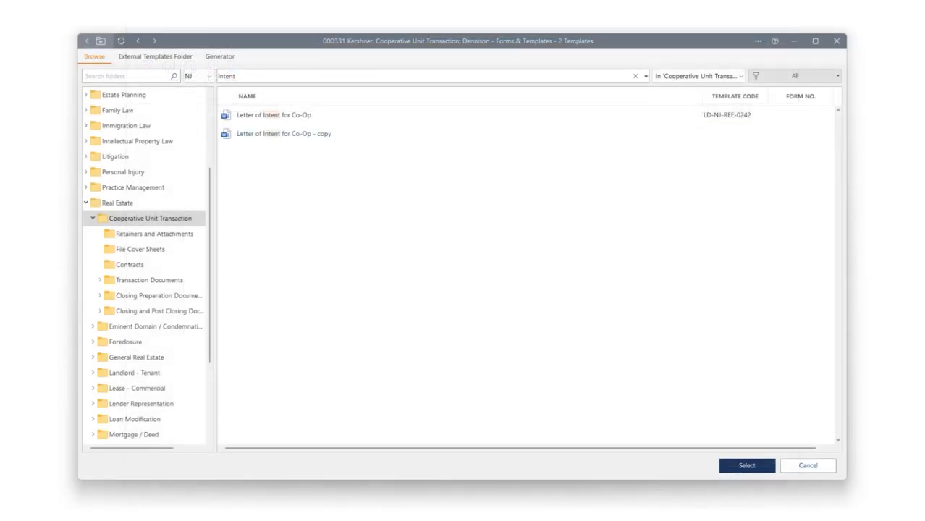
View the change history of "Letter of Intent for Co-Op - copy" and compare its Original Document version with the "changed font" version.
right_click(247, 134)
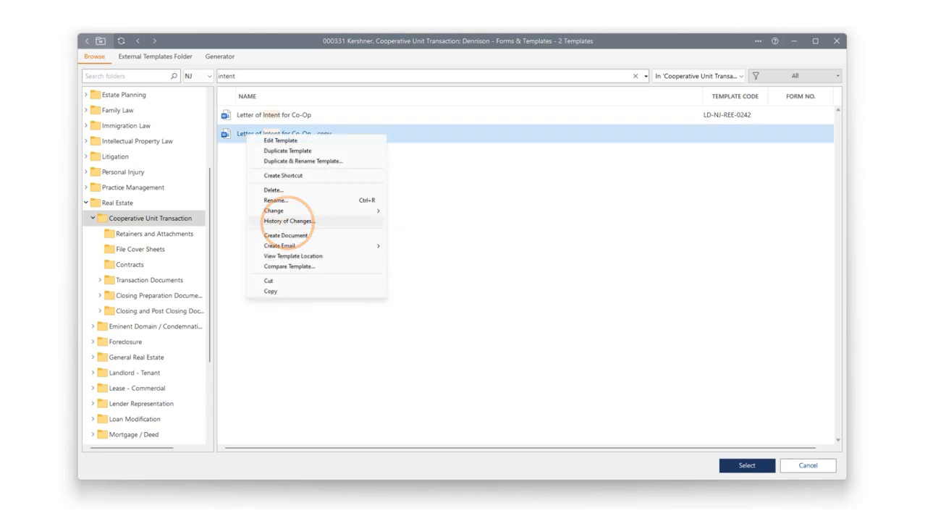
left_click(289, 221)
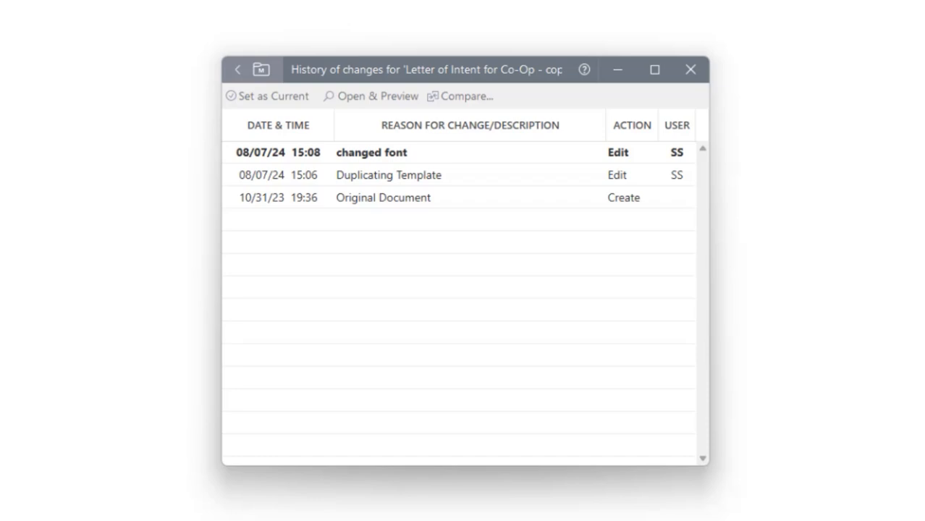
left_click(383, 198)
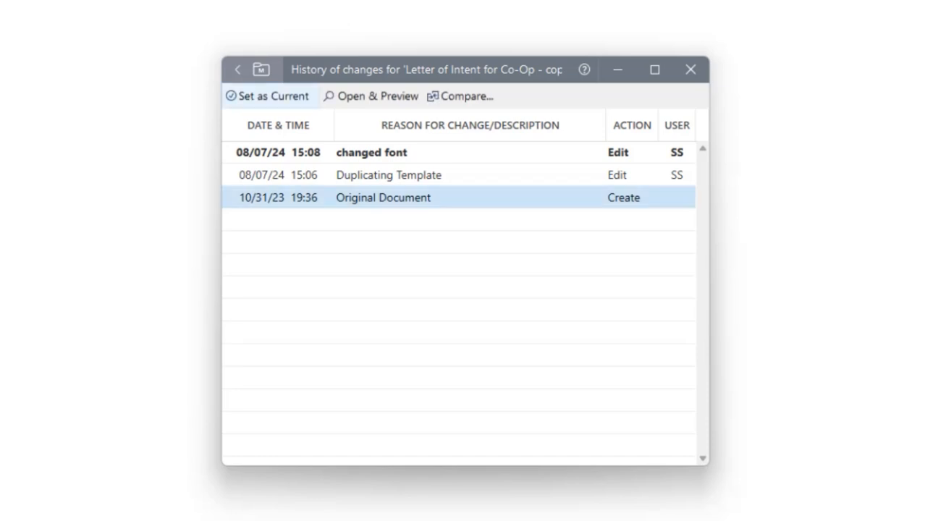
left_click(374, 194)
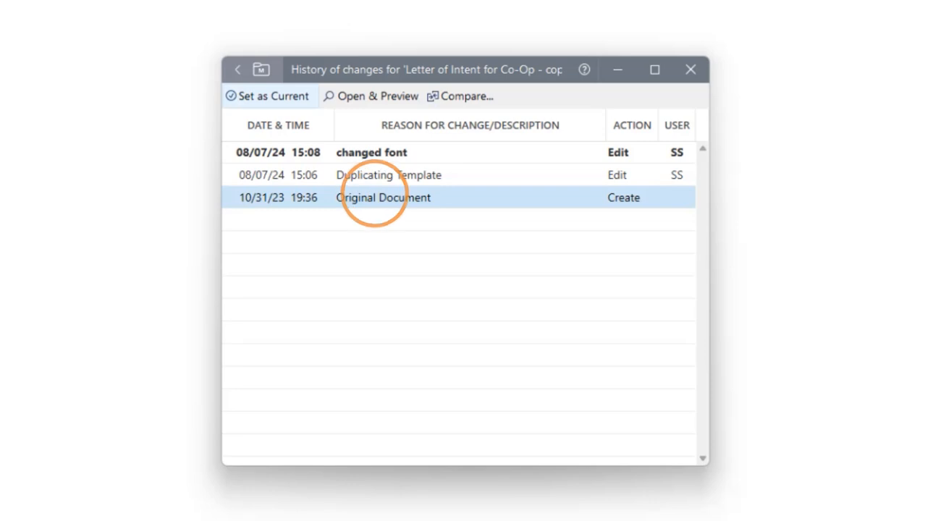
left_click(267, 96)
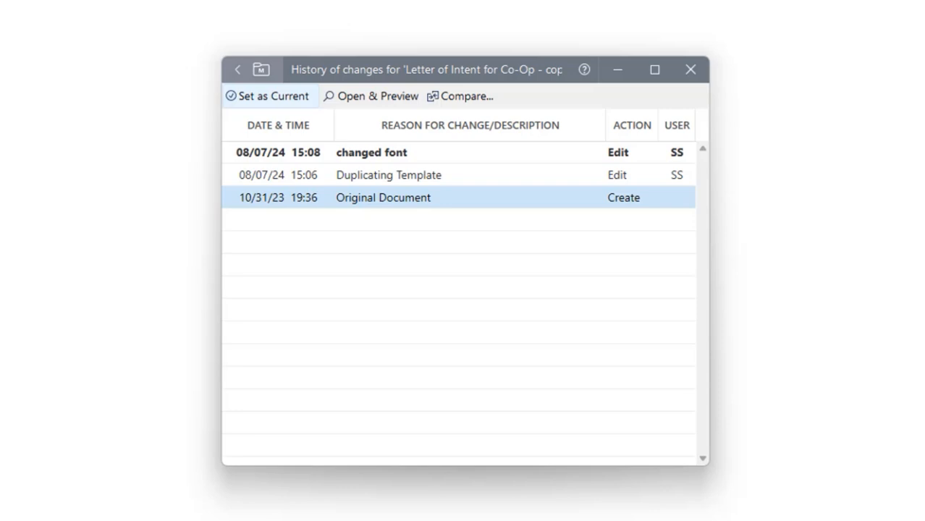
left_click(371, 153, "ctrl")
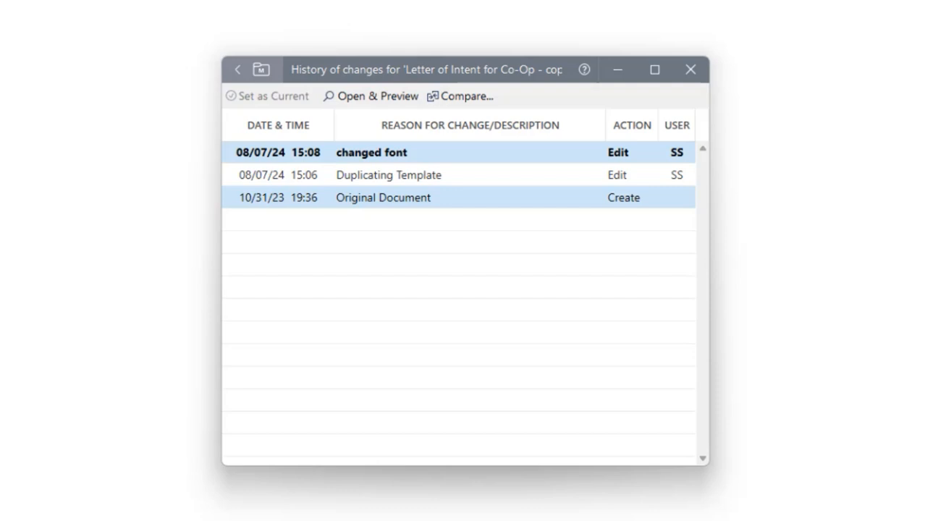
left_click(456, 96)
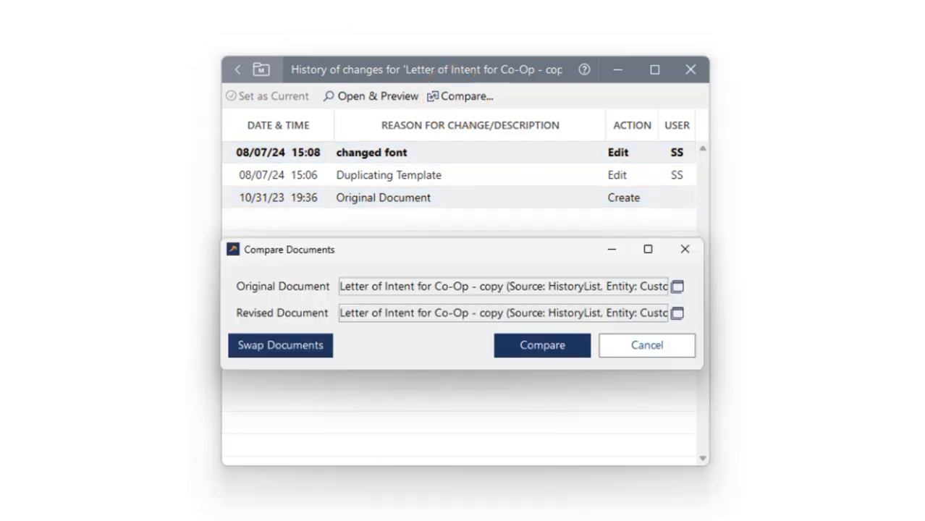
left_click(542, 345)
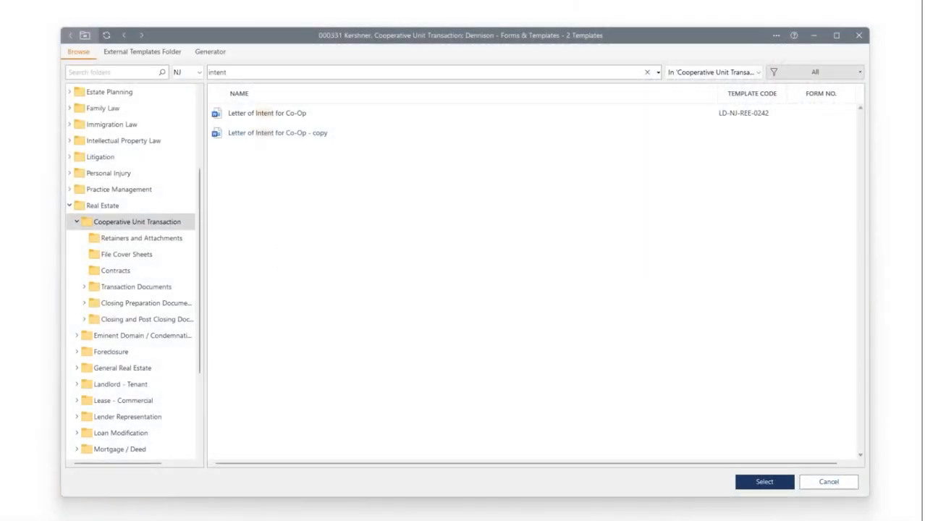
Reopen the "Letter of Intent for Co-Op - copy" template for editing in Word and bring up LEAP's field insertion tool.
right_click(265, 136)
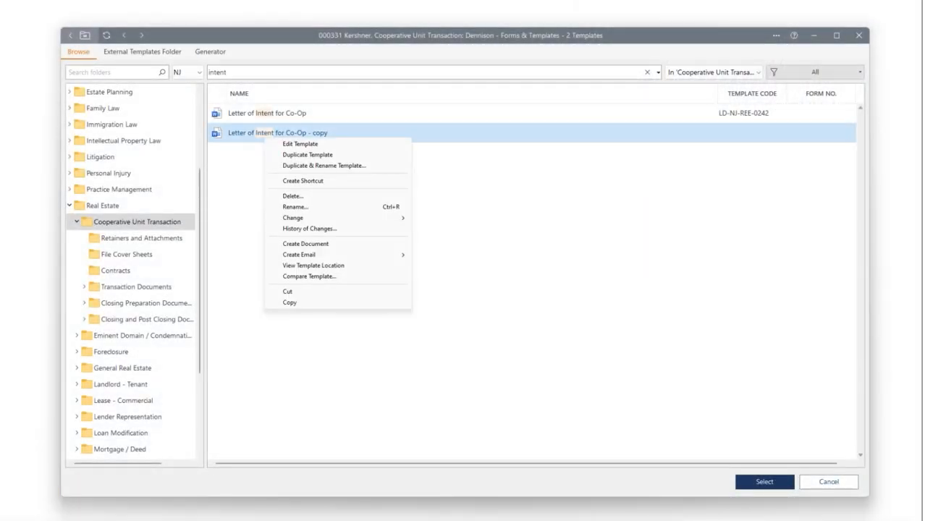
left_click(300, 144)
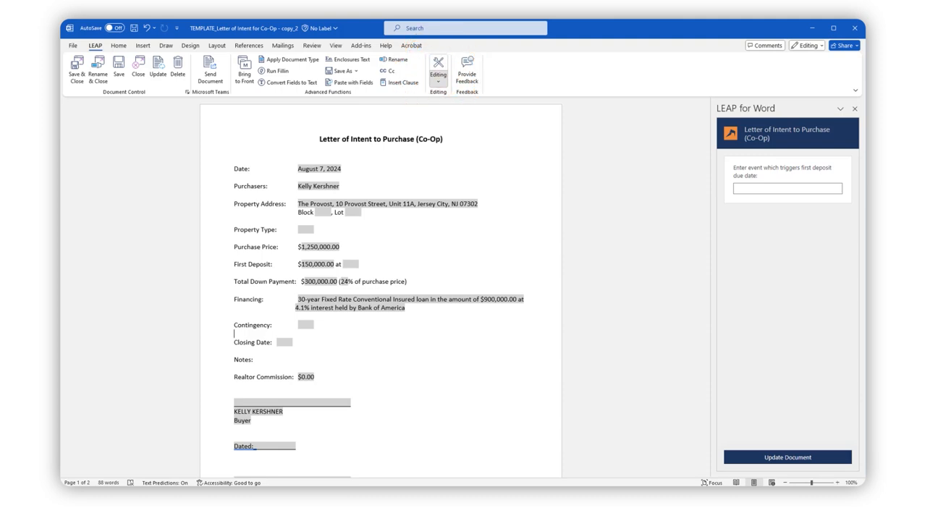
left_click(438, 72)
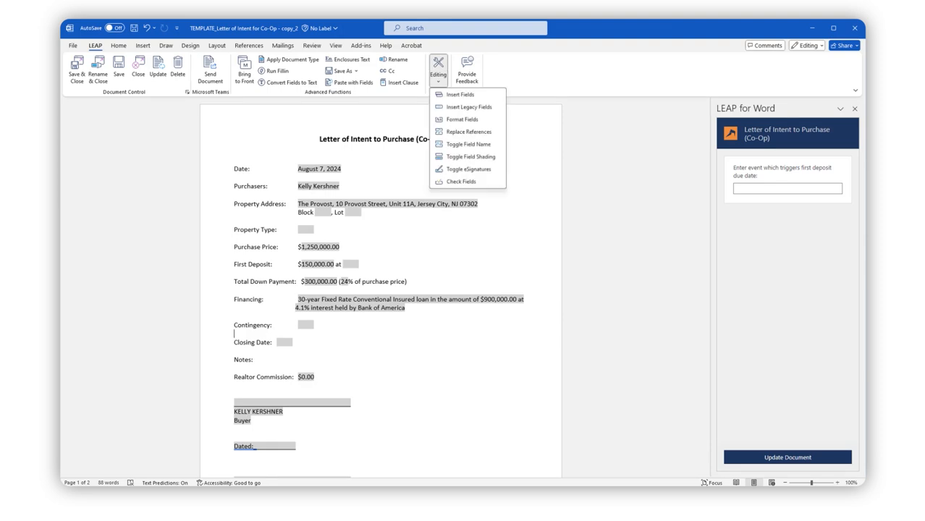
left_click(456, 94)
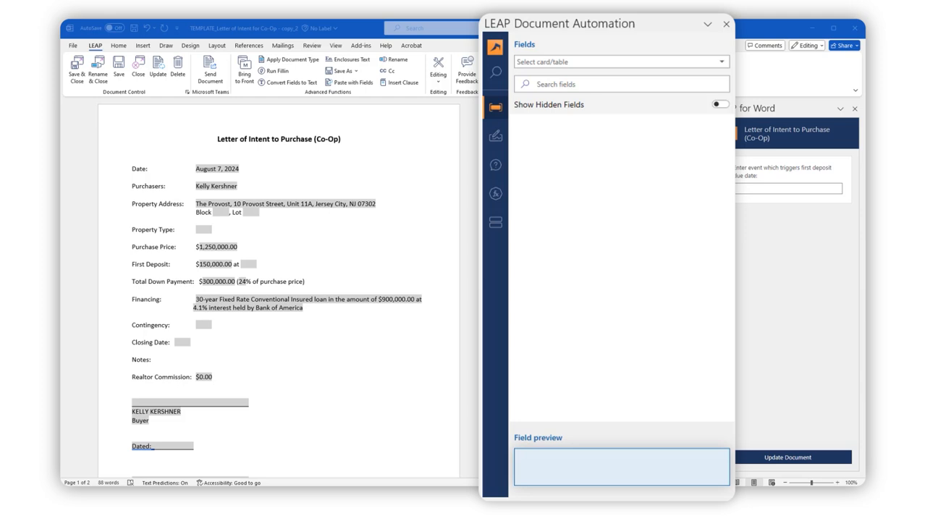
Find the Current User full name field by searching the Matter table for "current user full", and preview it.
left_click(132, 334)
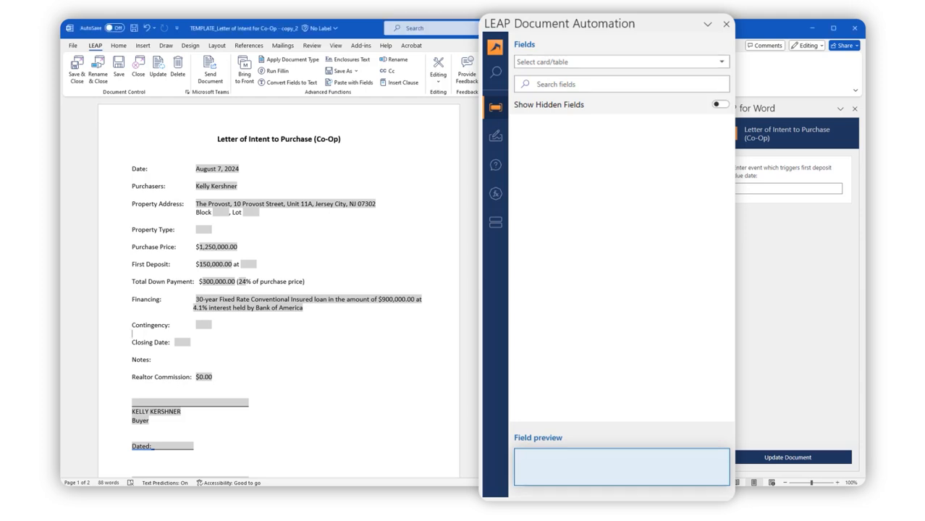
left_click(722, 62)
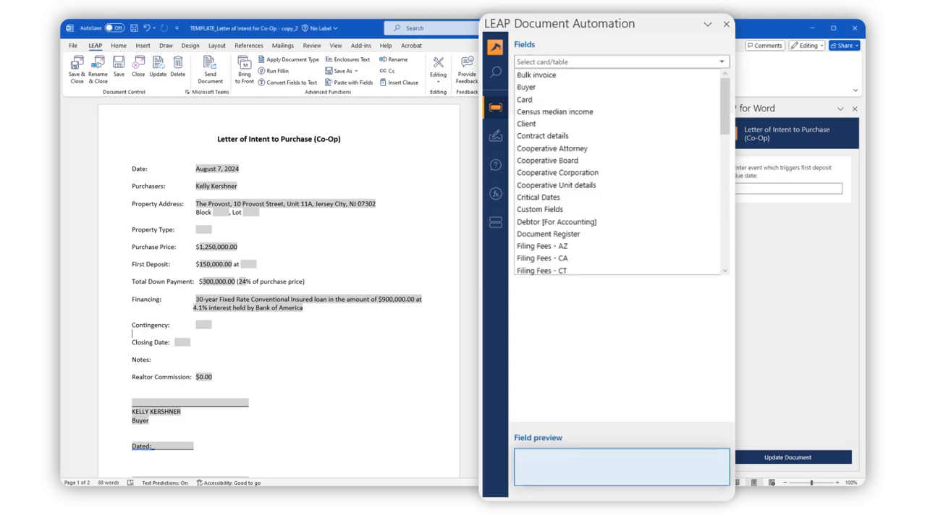
scroll(619, 174, "down", 10)
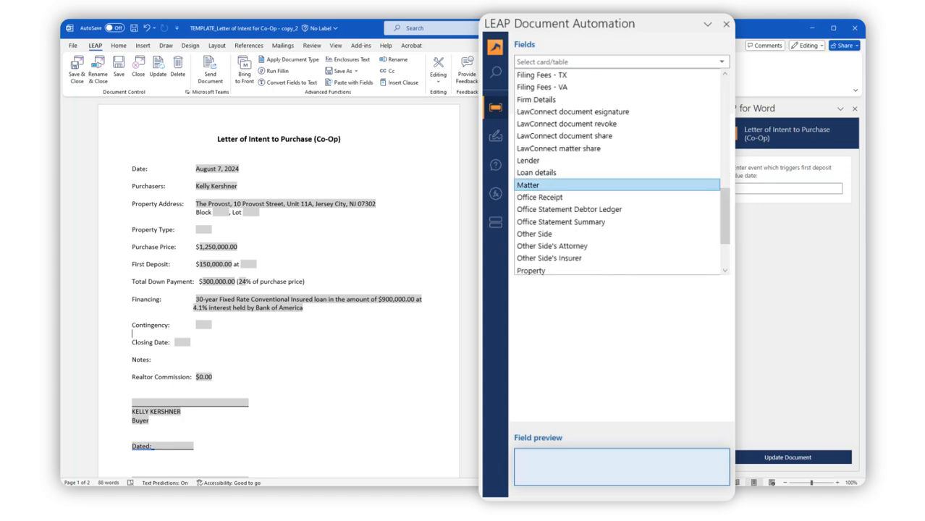
left_click(528, 185)
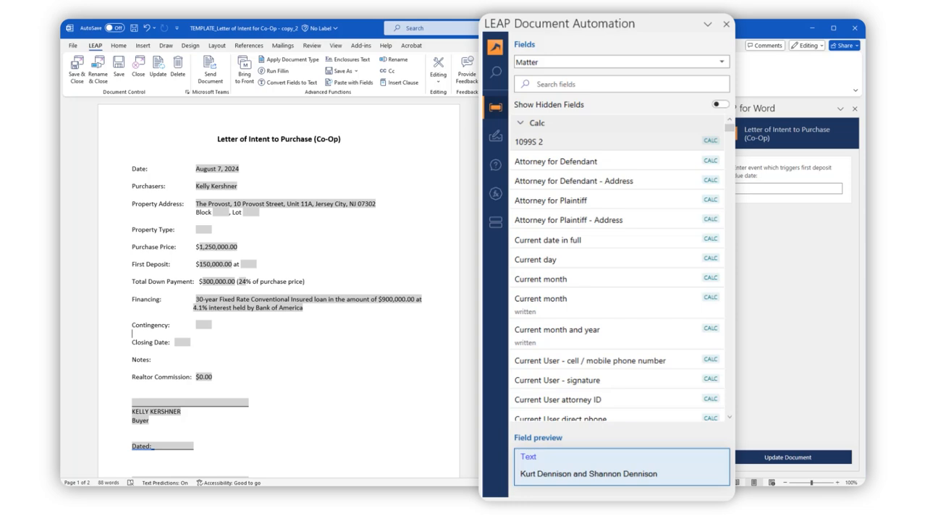
scroll(729, 417, "down", 2)
scroll(729, 416, "down", 2)
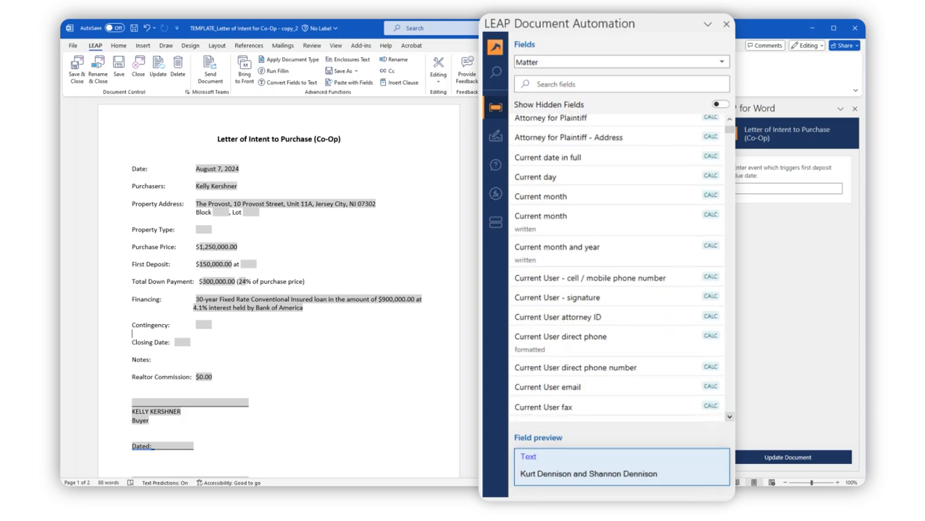
left_click(621, 84)
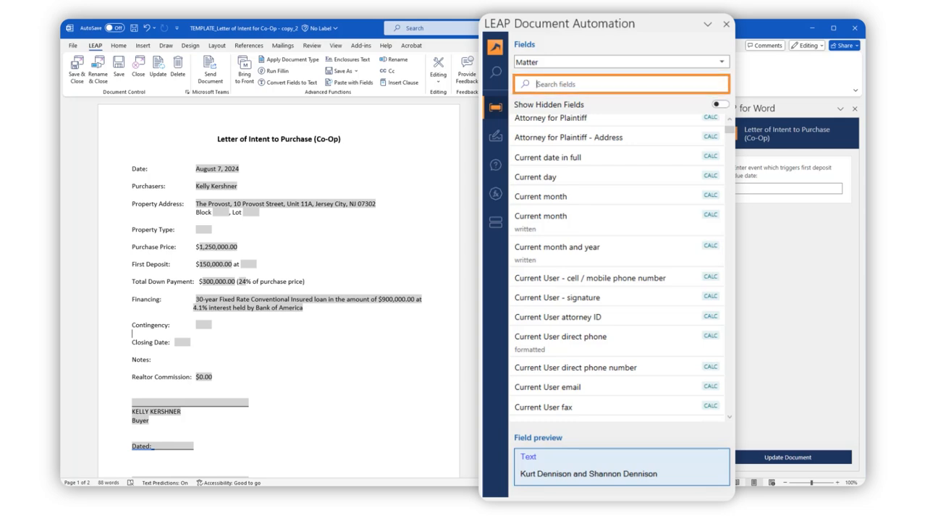
type("c")
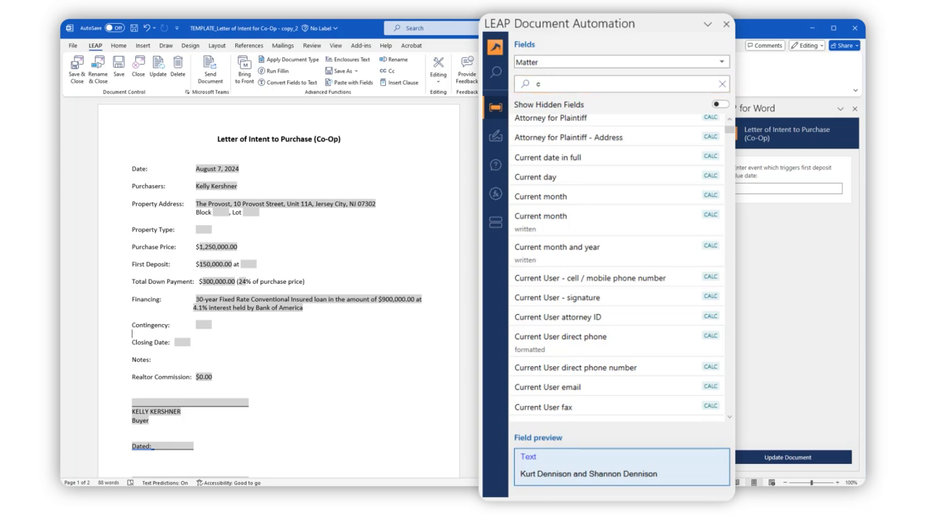
type("urrent user")
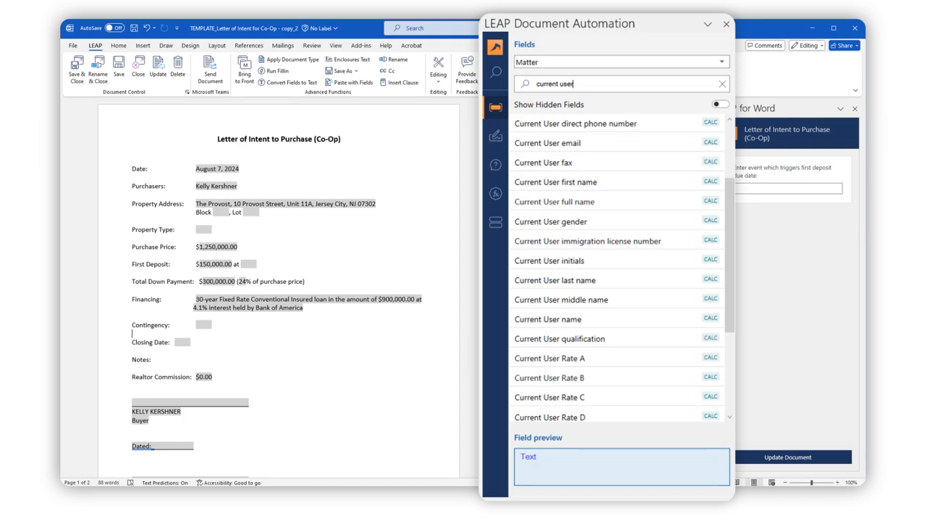
type("full")
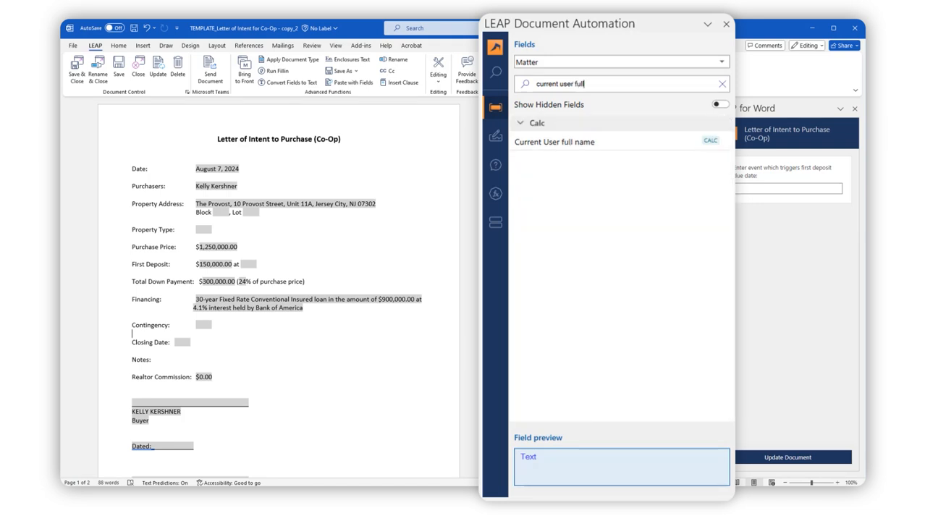
left_click(555, 142)
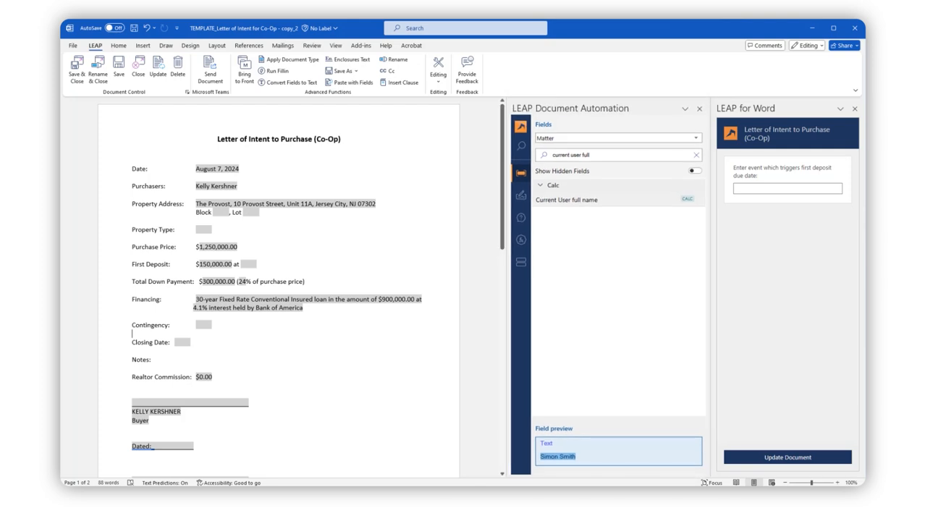
Add a "Prepared By:" line directly under the letter's title and insert the Current User full name field after it.
left_click(279, 149)
type("Pr")
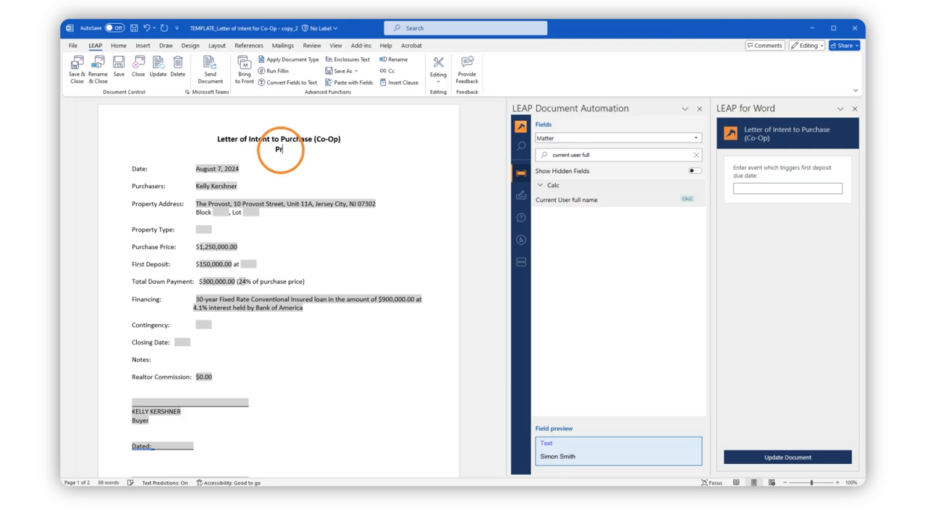
type("epared By:")
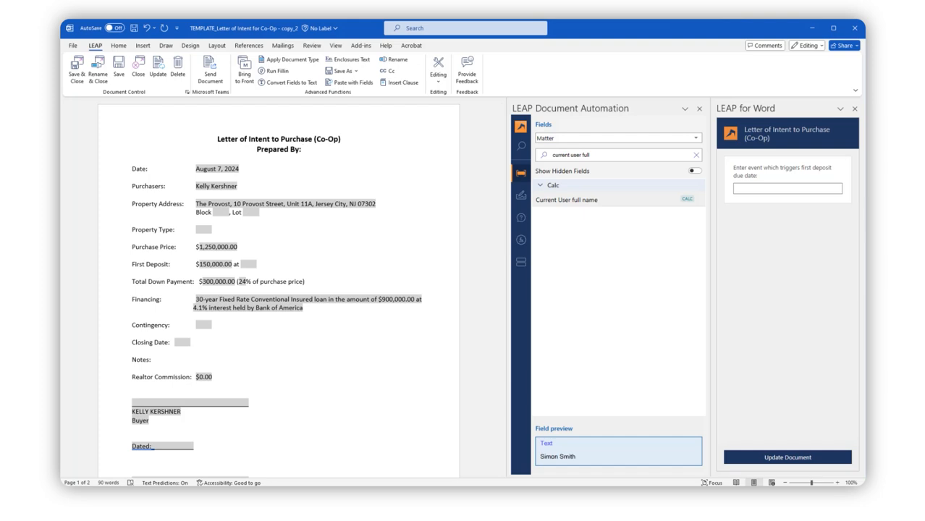
double_click(566, 200)
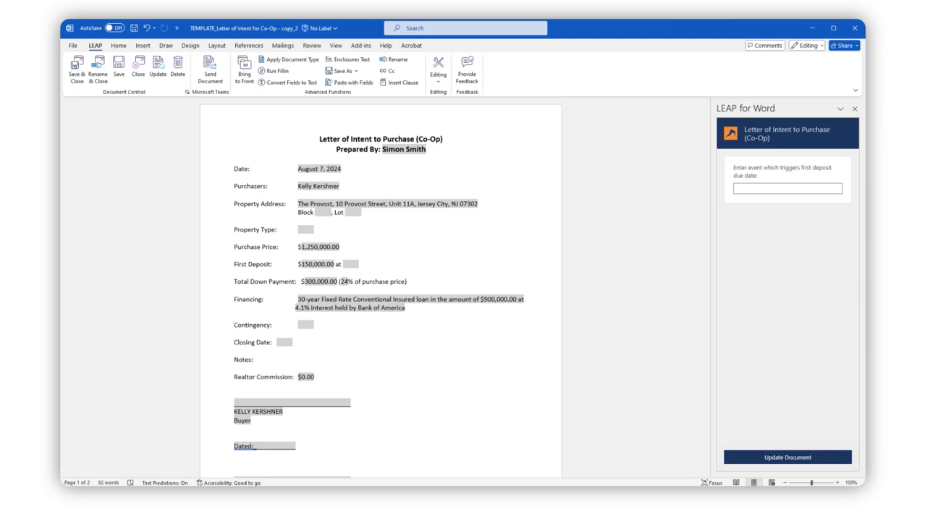
Show the document's field names and format the Current User full name field after "Prepared By:" as UPPER CASE text.
left_click(438, 71)
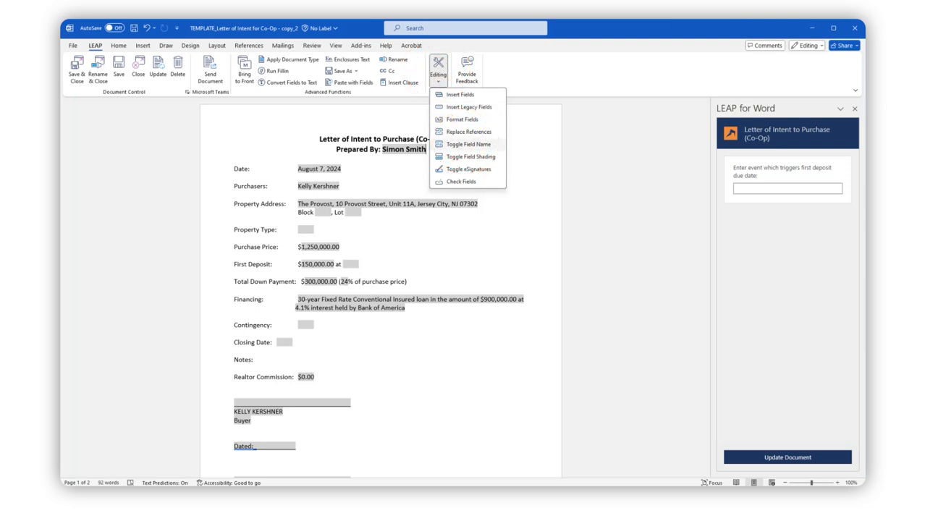
left_click(468, 144)
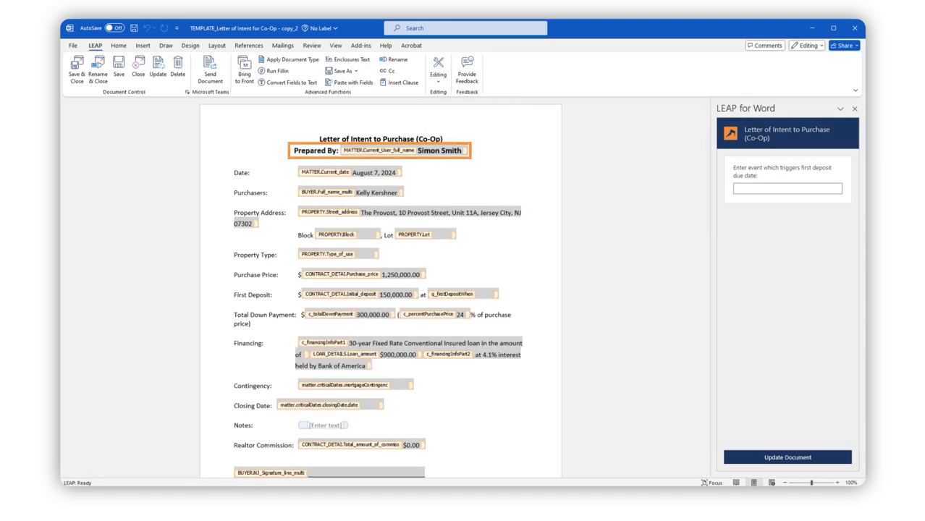
left_click(398, 151)
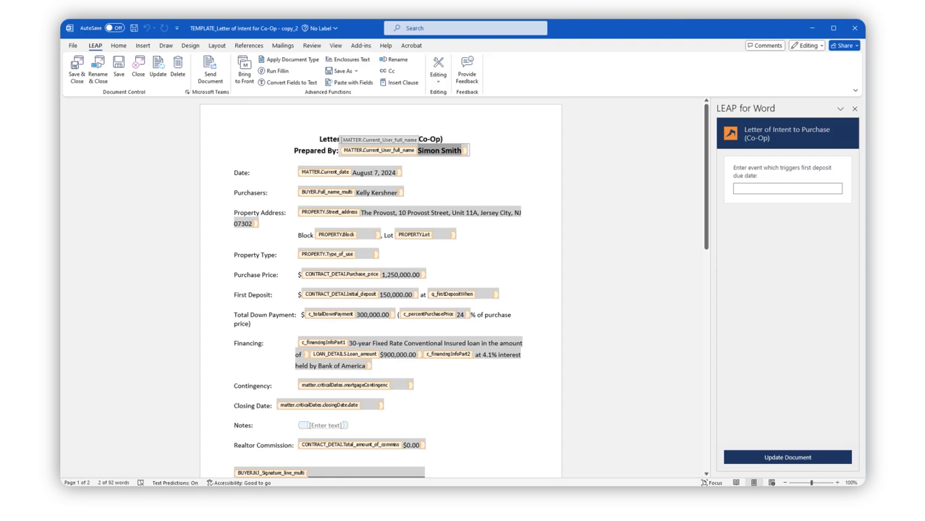
left_click(438, 68)
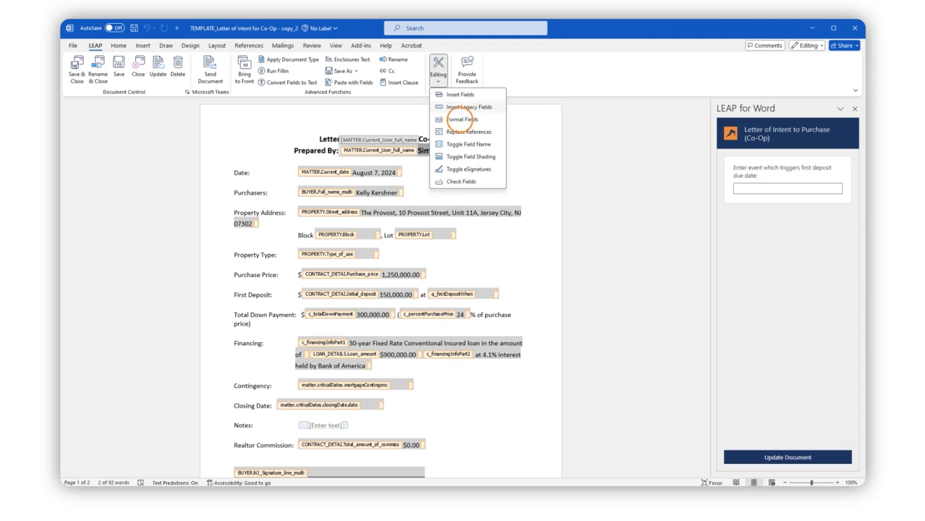
left_click(460, 120)
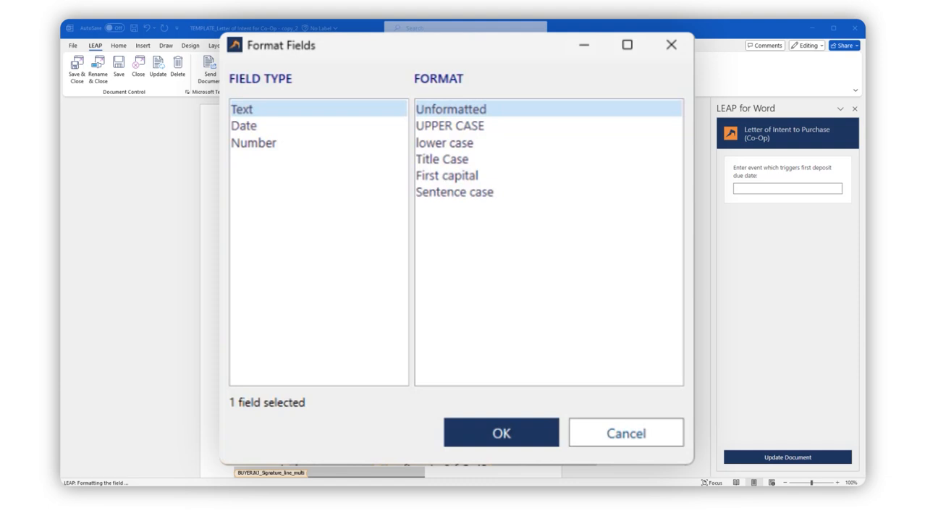
left_click(244, 126)
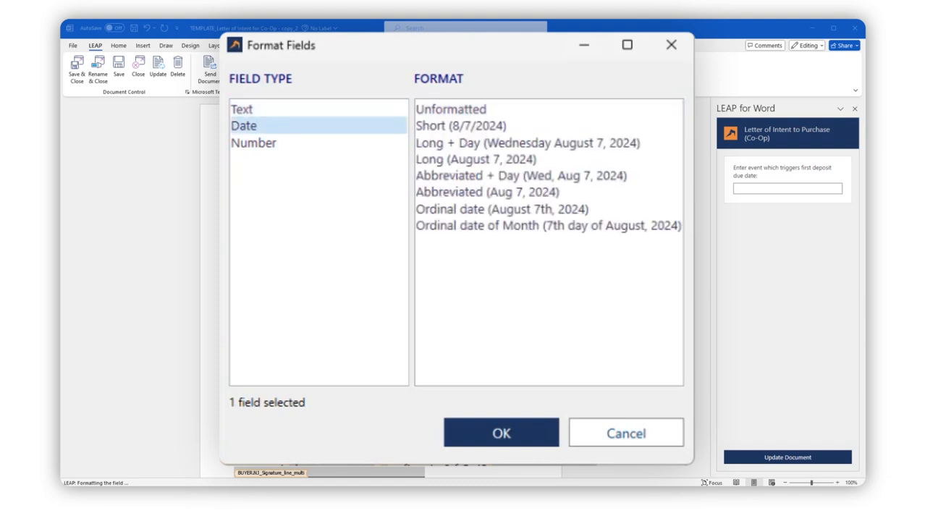
left_click(253, 143)
left_click(242, 109)
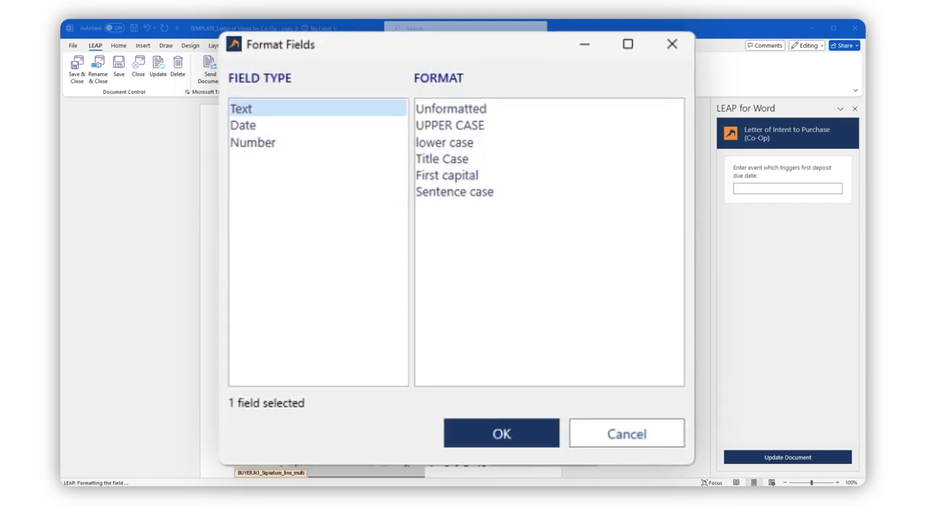
left_click(450, 126)
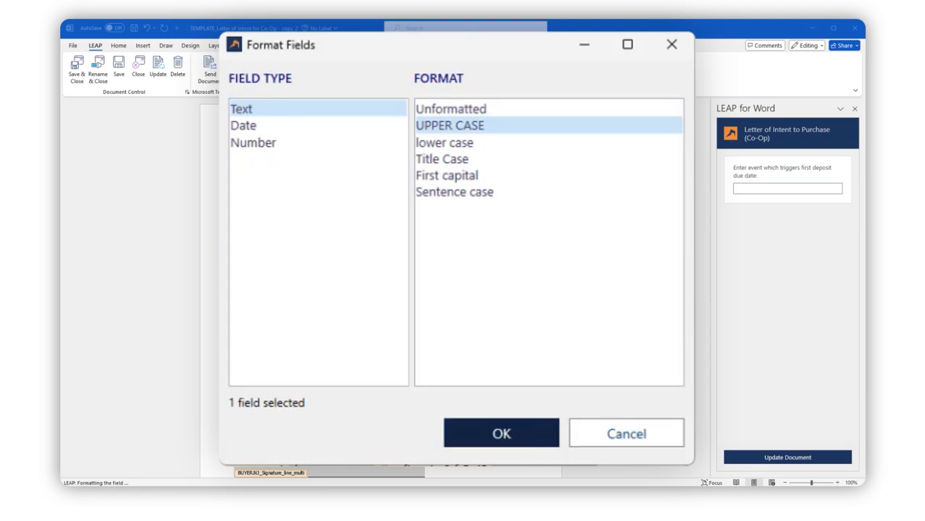
left_click(453, 128)
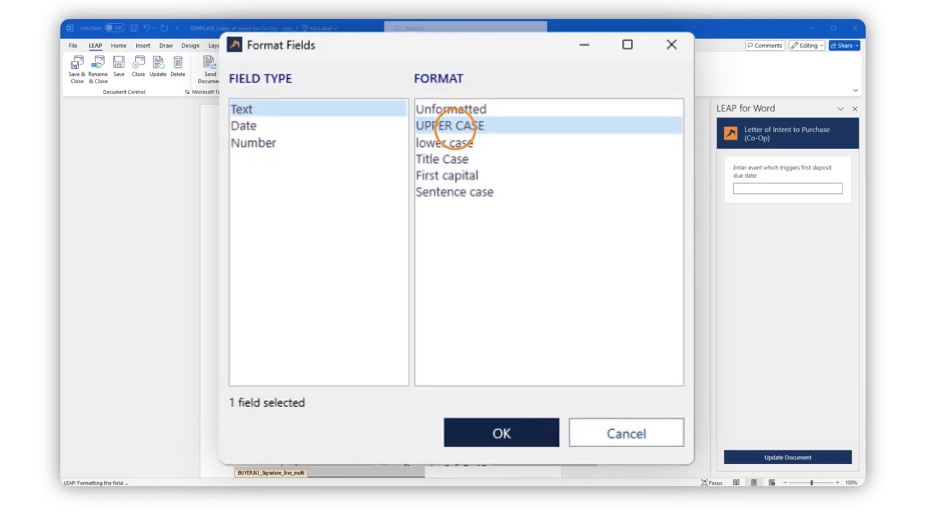
left_click(501, 433)
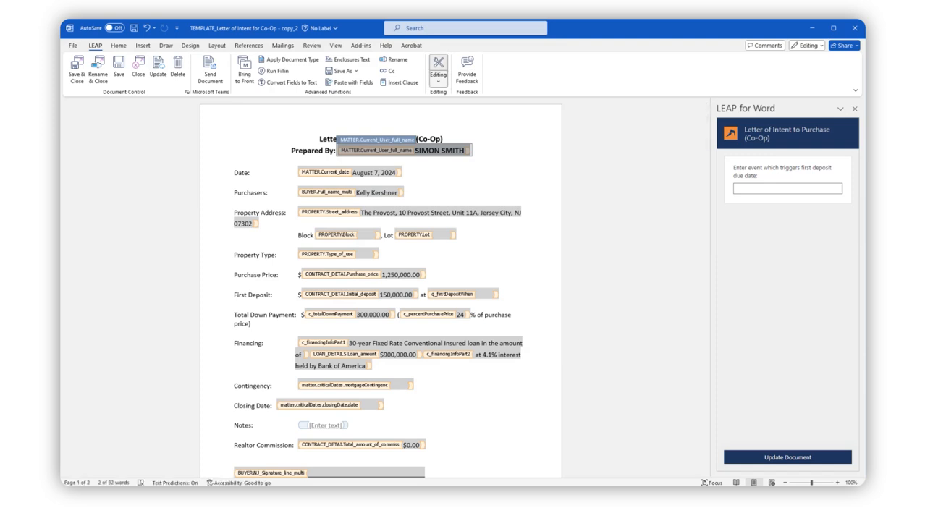
Hide the field names and reset the Current User full name field's text format to Unformatted.
left_click(438, 71)
left_click(468, 144)
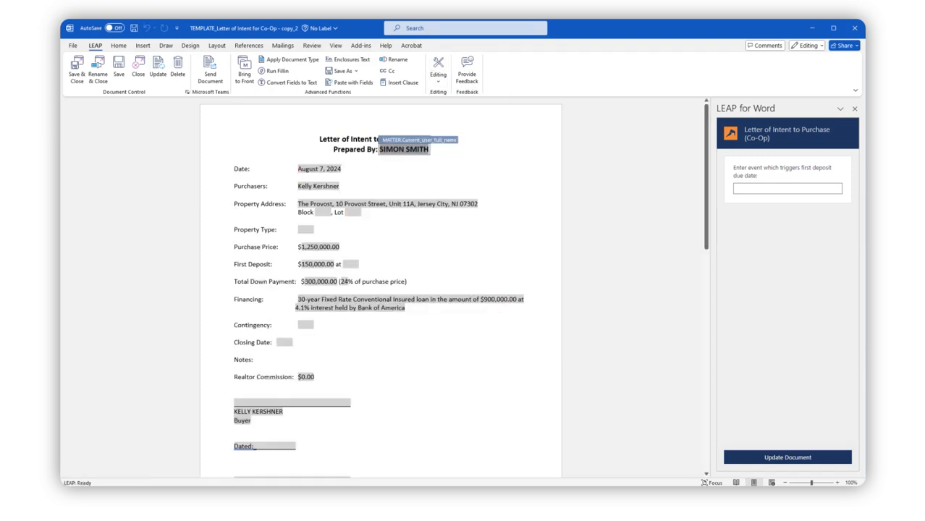
left_click(404, 149)
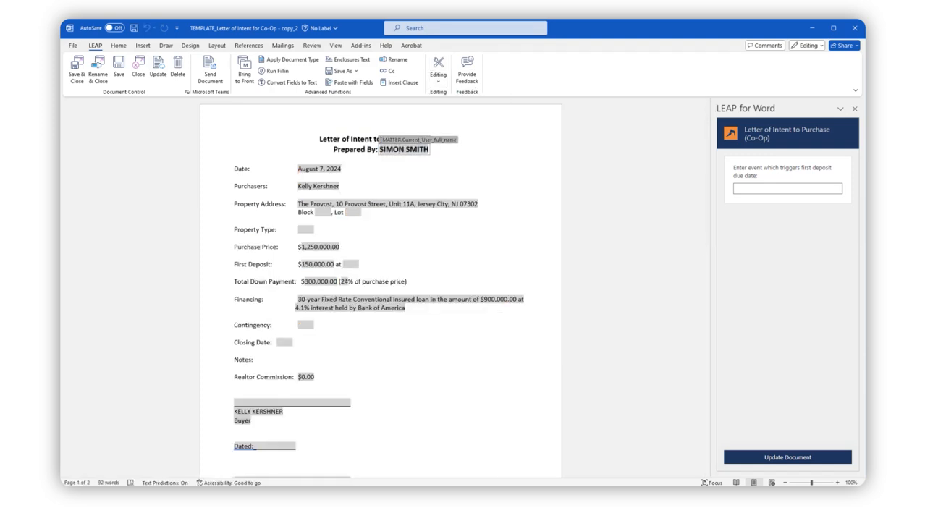
left_click(438, 71)
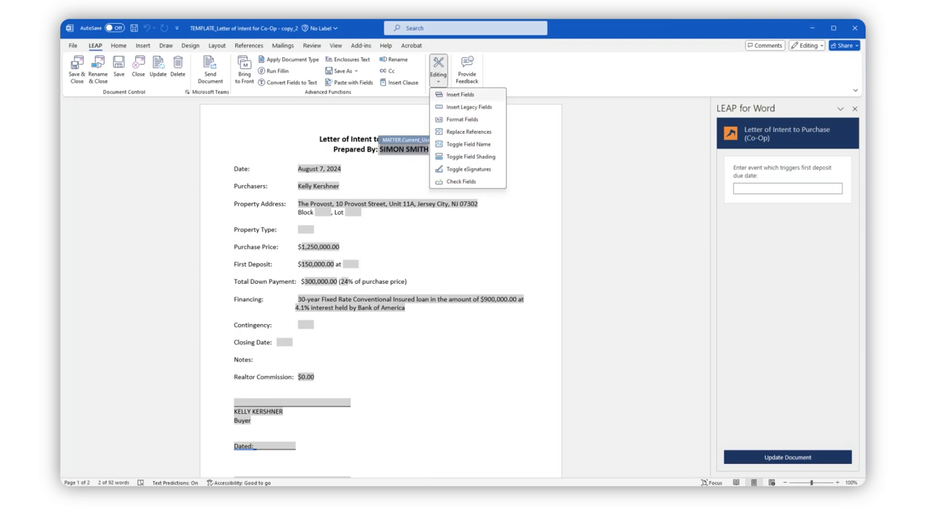
left_click(462, 119)
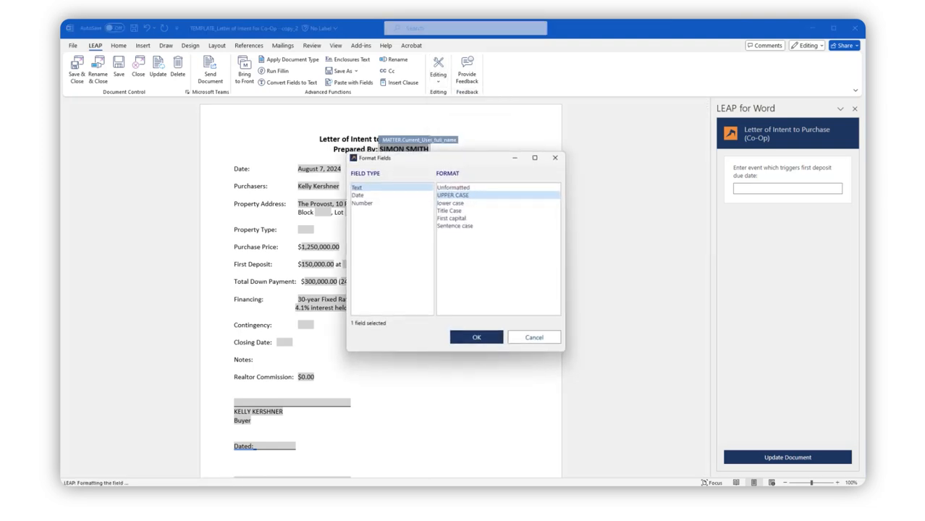
left_click(453, 187)
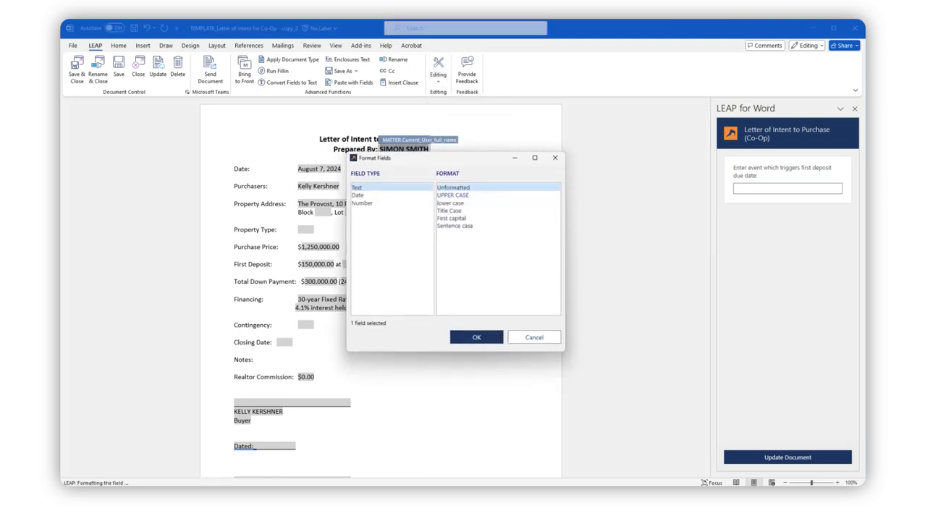
key("Return")
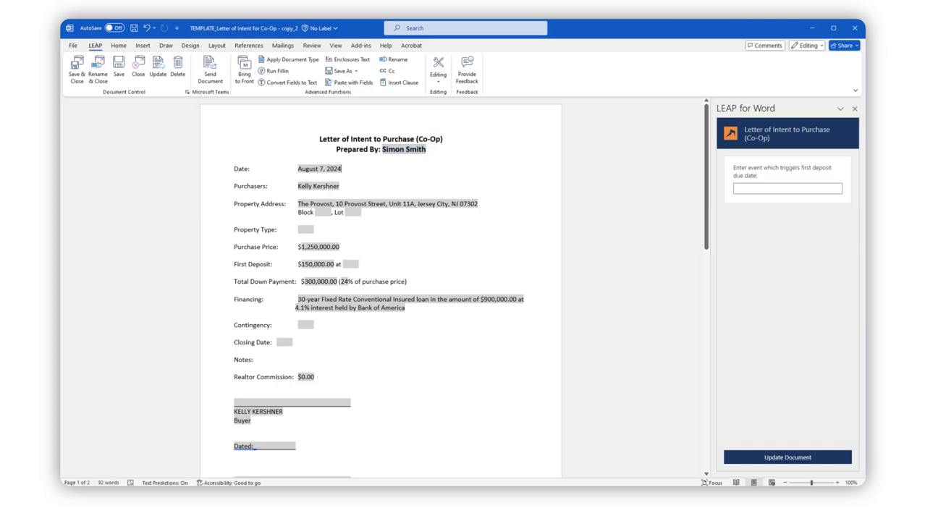
Save and close the template with "Added Prepared By" as the reason for change.
left_click(77, 70)
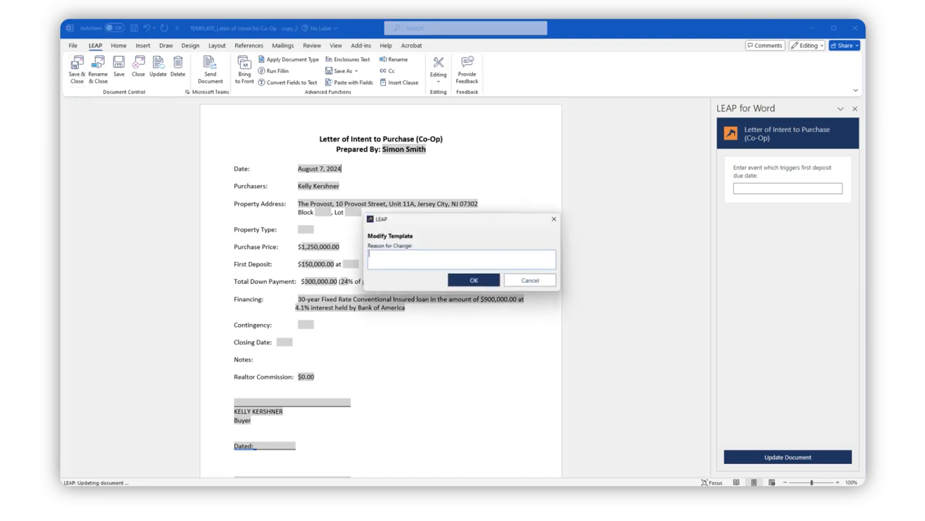
type("Added")
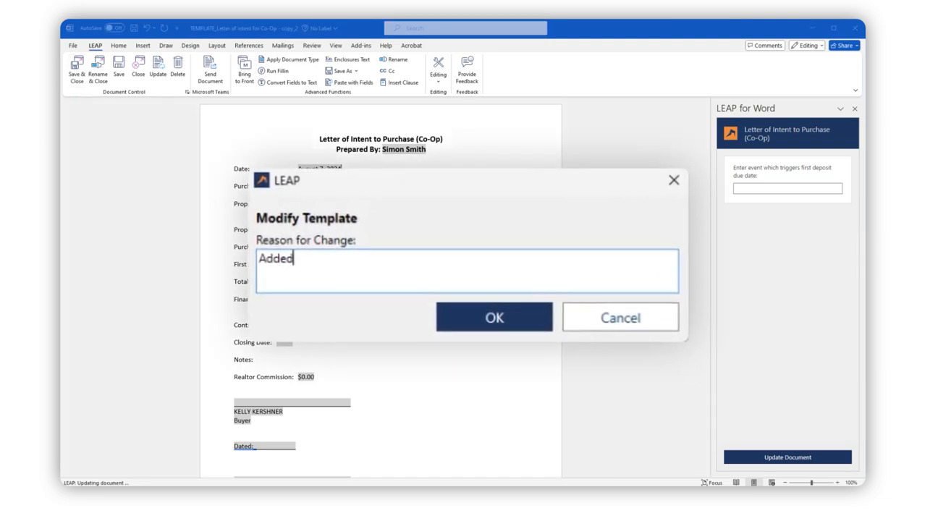
type(" Prepare")
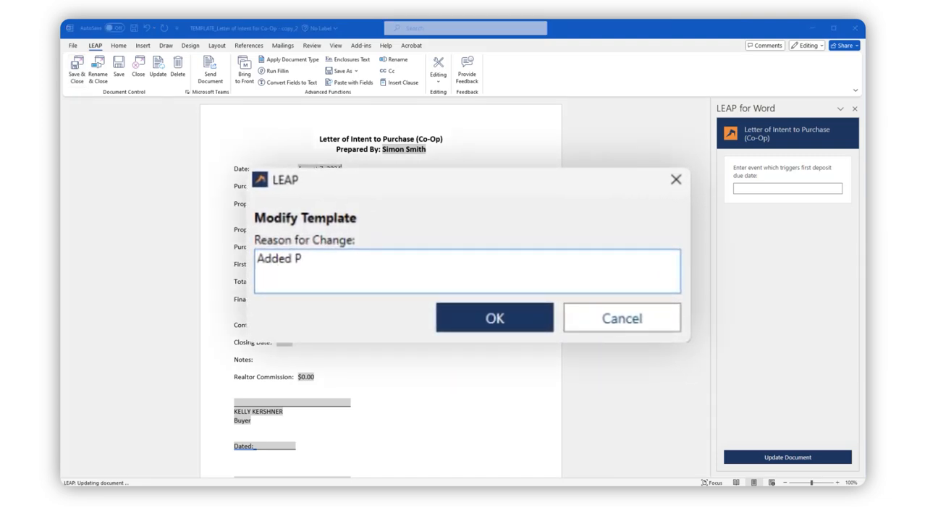
type("d By")
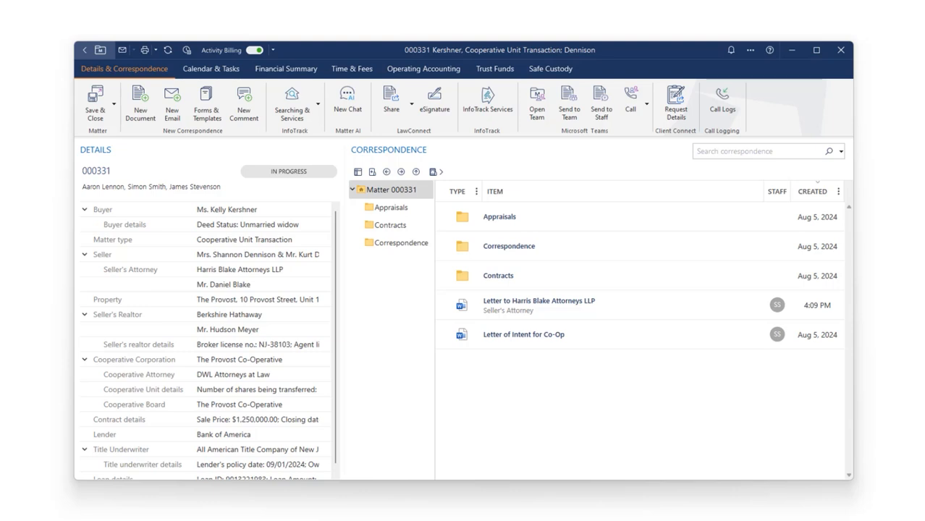
In the matter's letter to Harris Blake Attorneys LLP, replace the (Default) reference with Seller's Realtor, and rename and close the letter.
double_click(539, 304)
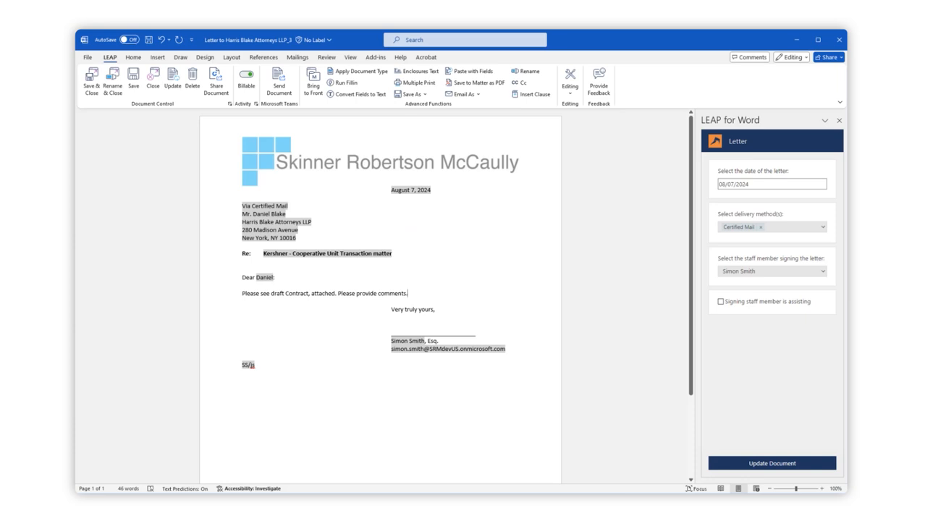
left_click(571, 81)
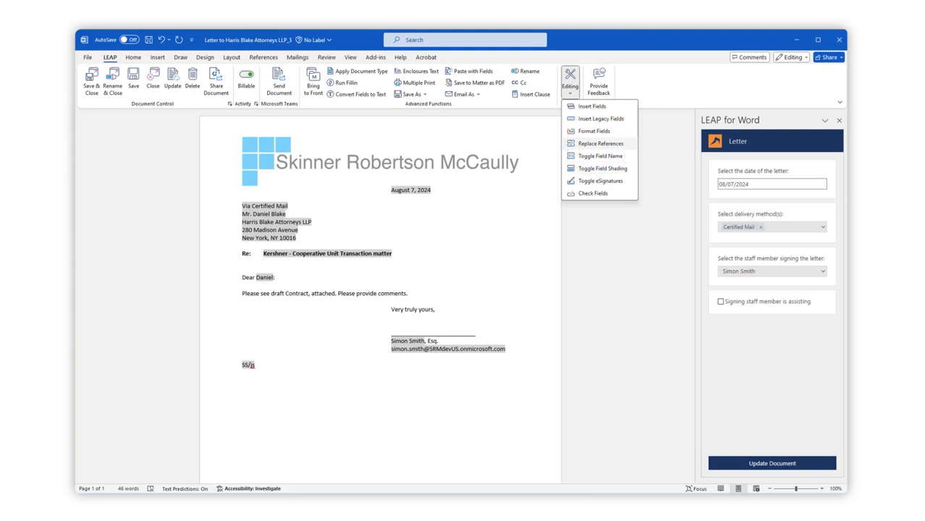
left_click(601, 143)
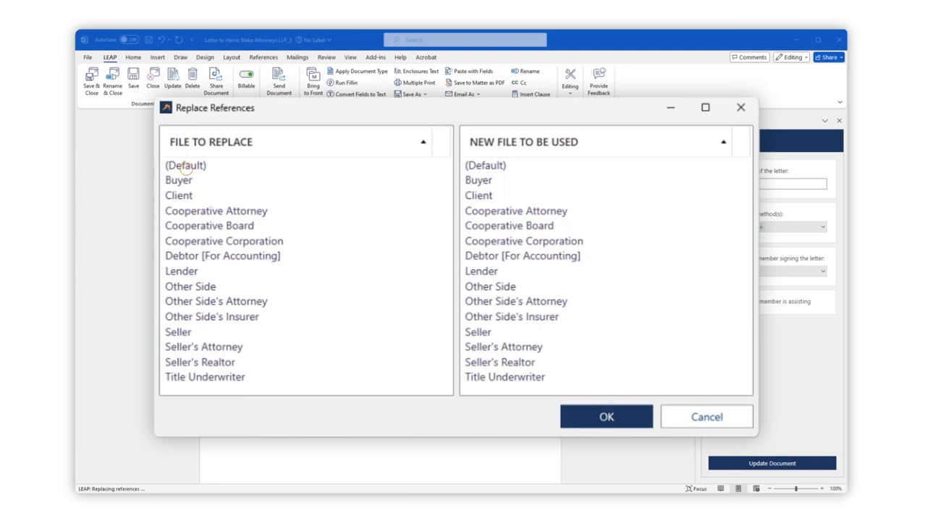
left_click(184, 168)
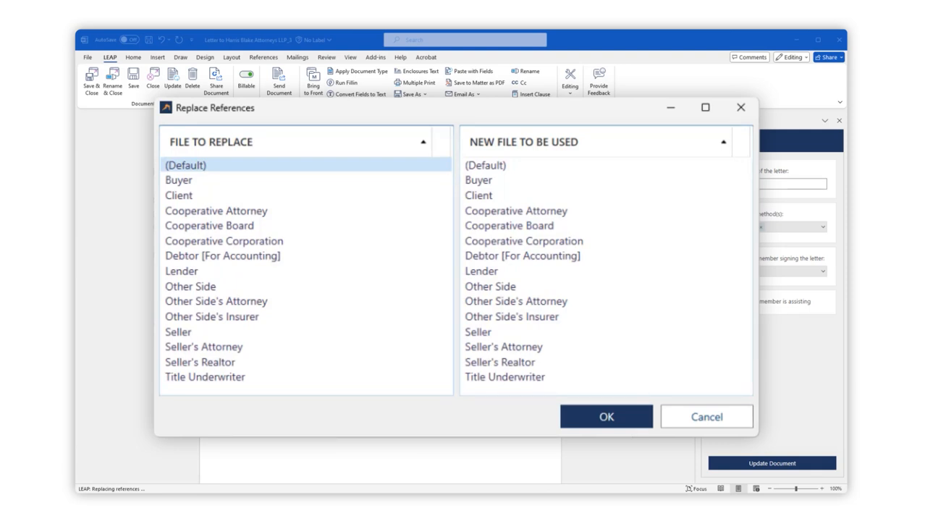
left_click(500, 363)
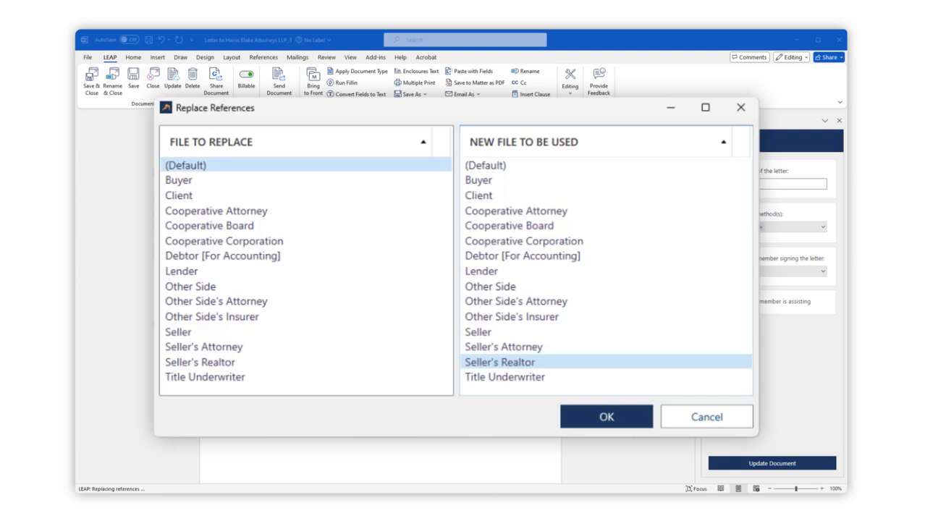
left_click(498, 360)
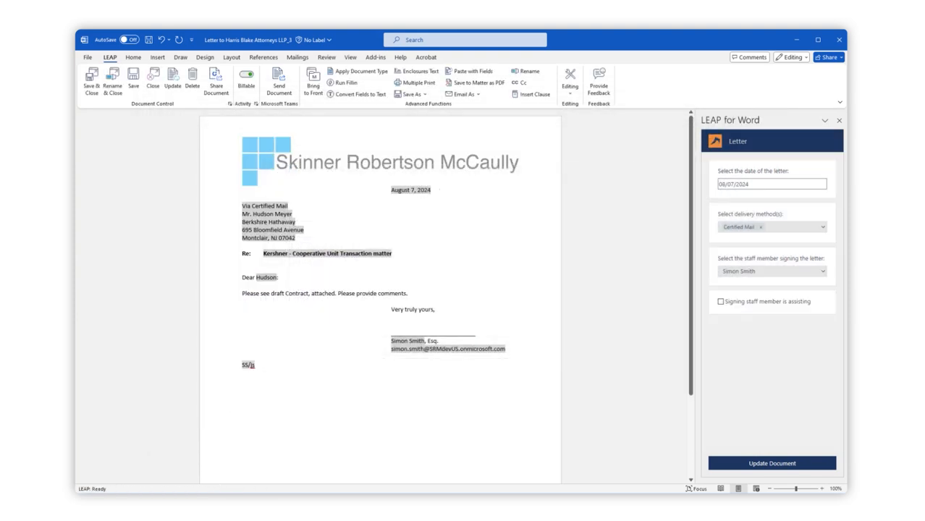
left_click(112, 81)
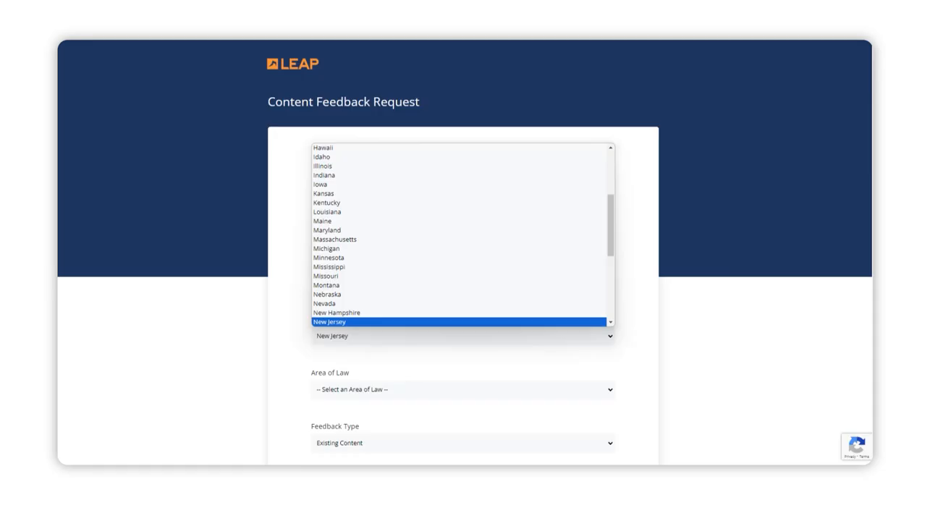
Open the content feedback request for the Letter of Intent for Co-Op and set its area of law to Real Estate.
key("Return")
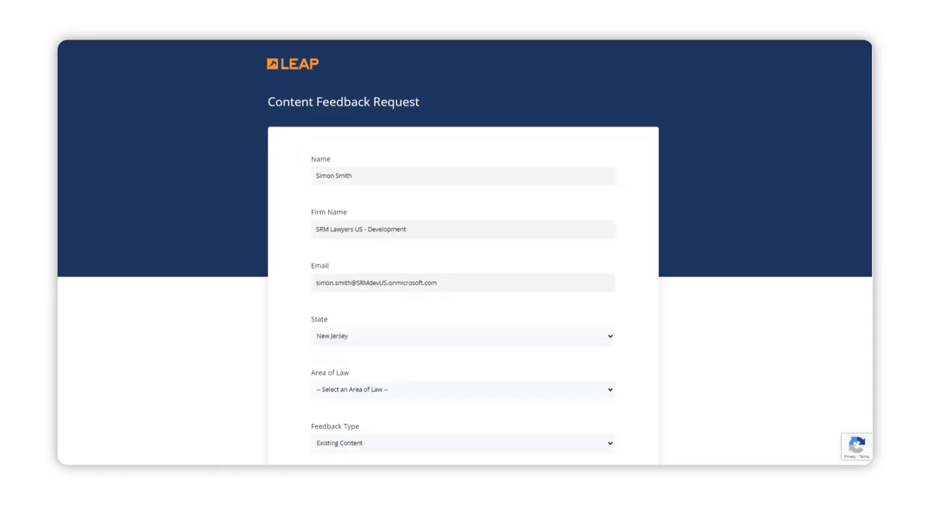
left_click(463, 390)
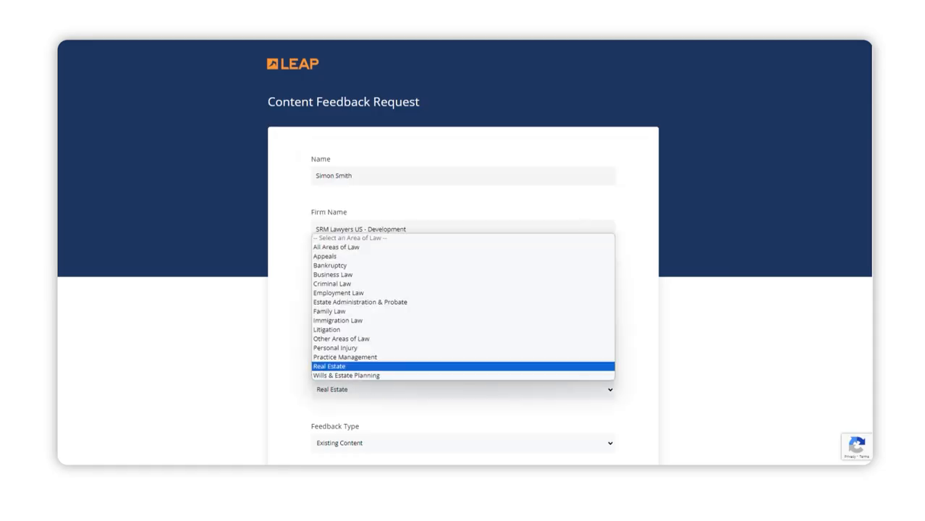
left_click(332, 366)
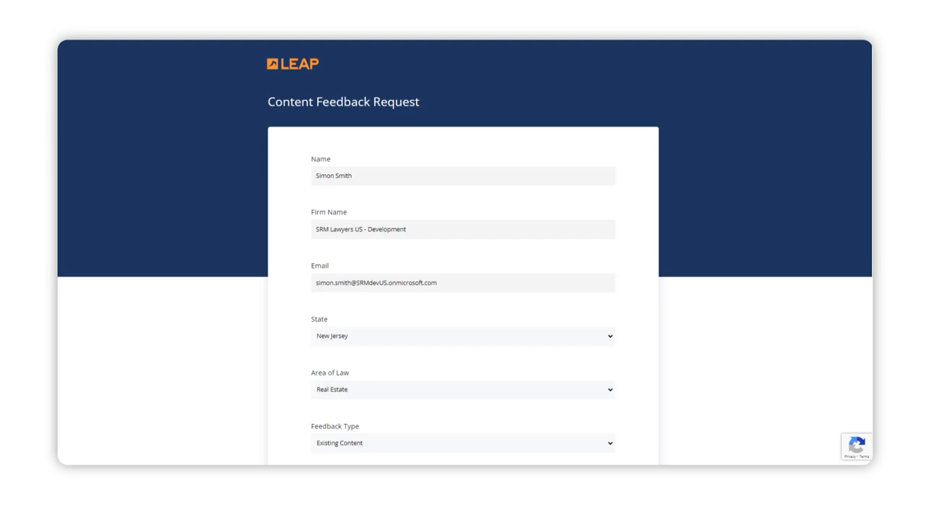
Describe the feedback as "Please update form for 2024 rules changes. Thank you!" and submit the request.
scroll(463, 253, "down", 9)
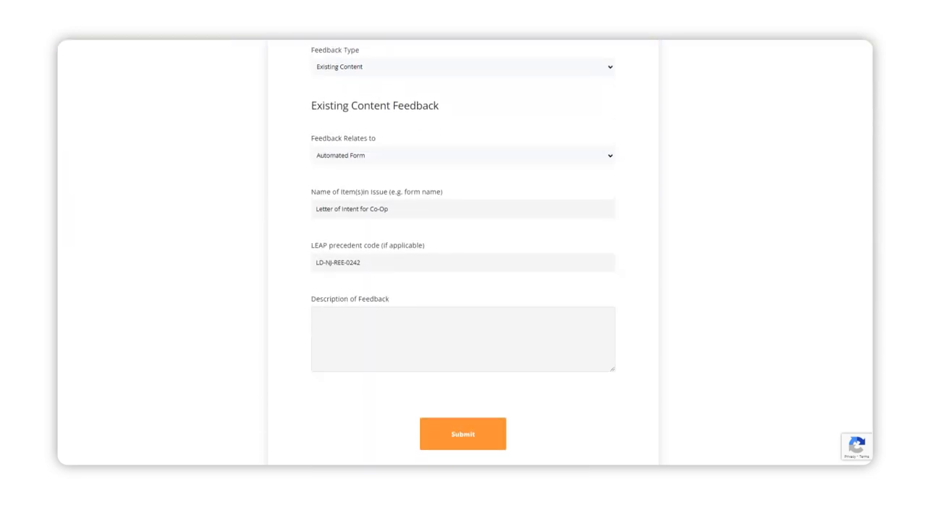
type("Please update form for 2024 rules changes. Thank you")
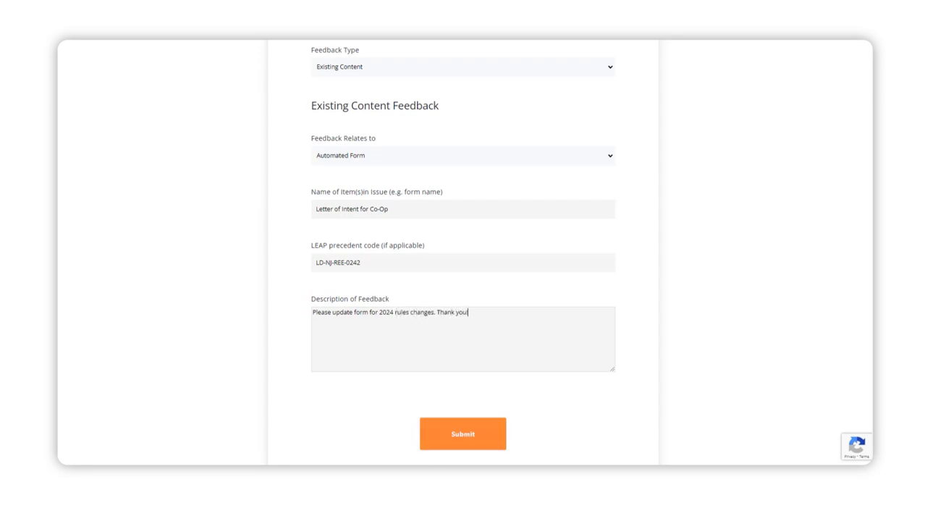
left_click(463, 435)
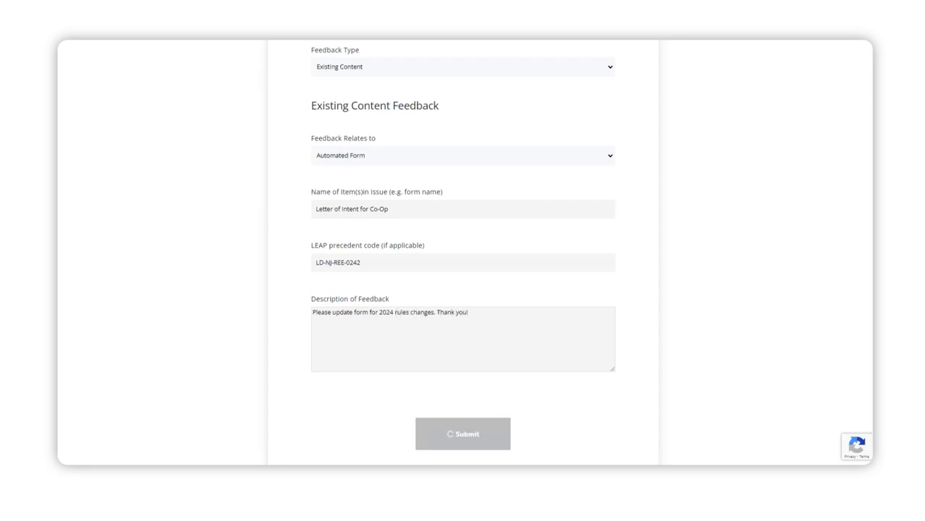